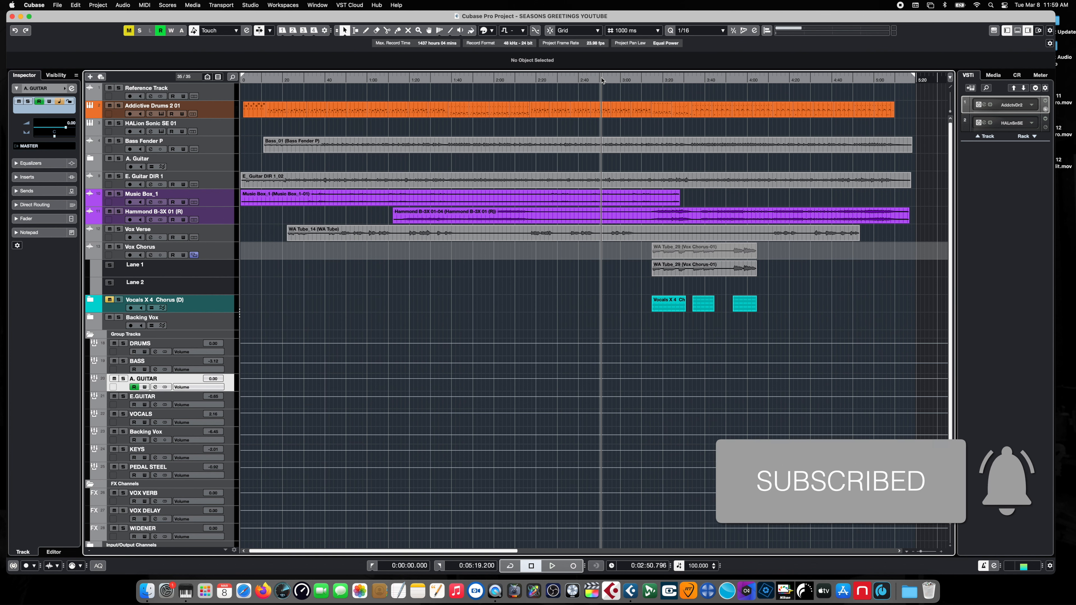
Show the lanes of the Vox Verse track and duplicate the track.
key("space")
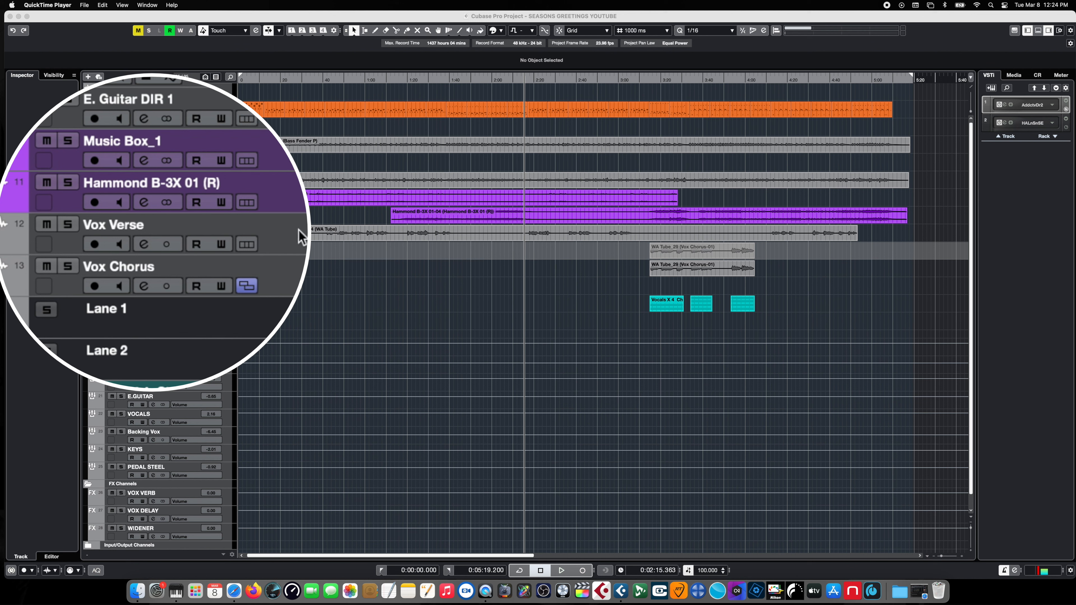
left_click(298, 229)
left_click(247, 244)
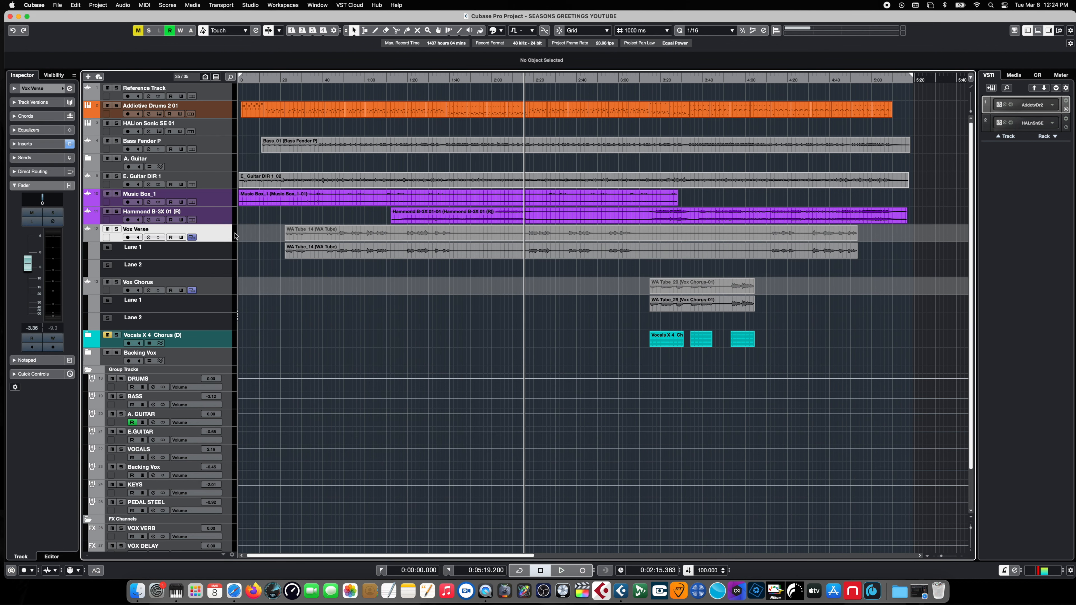
right_click(220, 238)
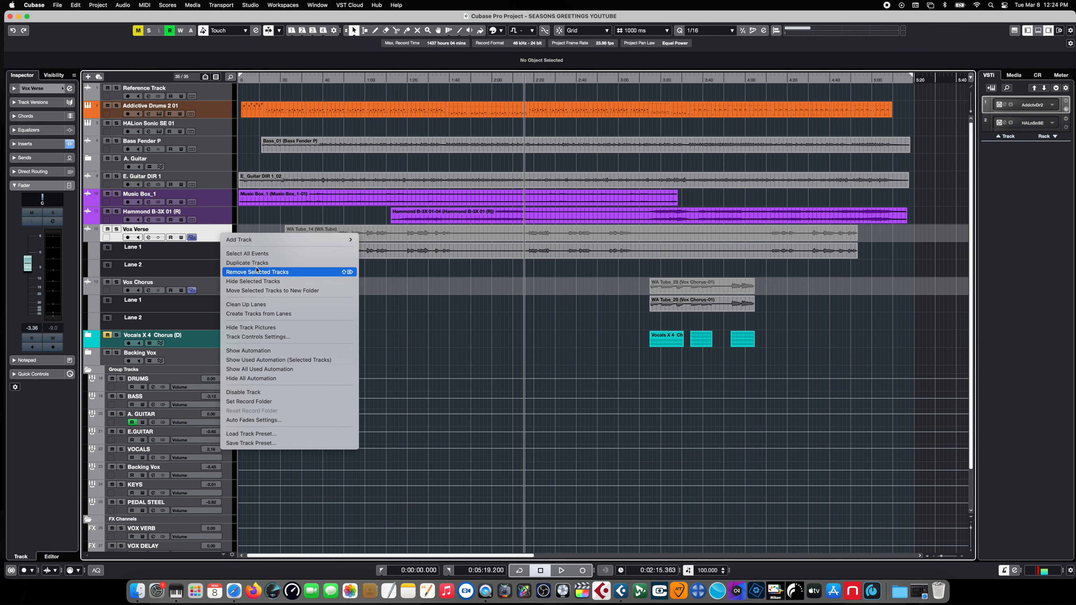
left_click(539, 323)
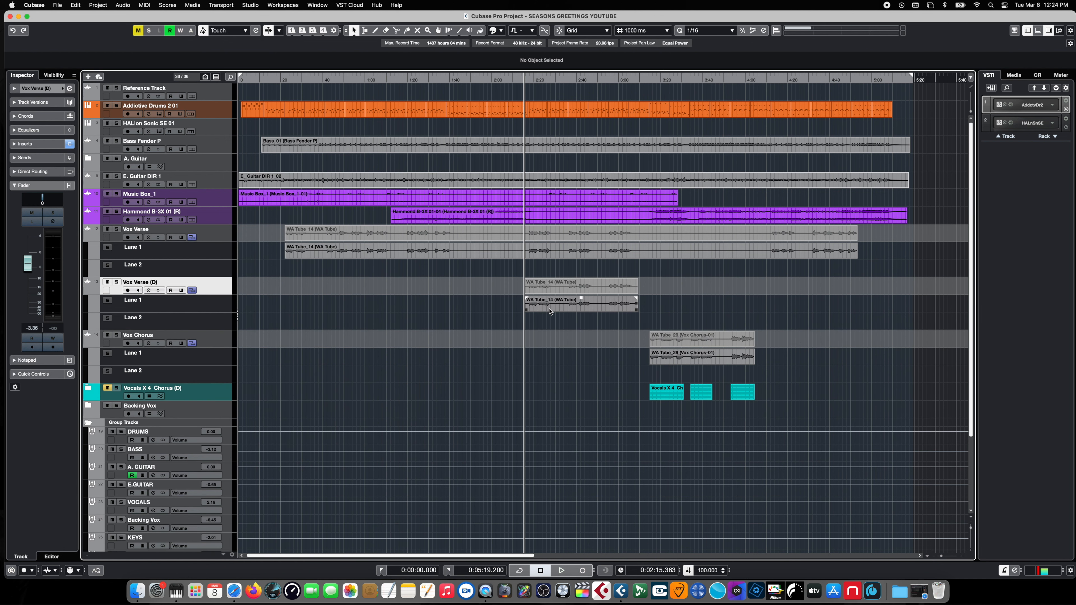
Bounce the vocal event on Lane 1 of the Vox Verse (D) track, replacing the original event.
left_click(550, 309)
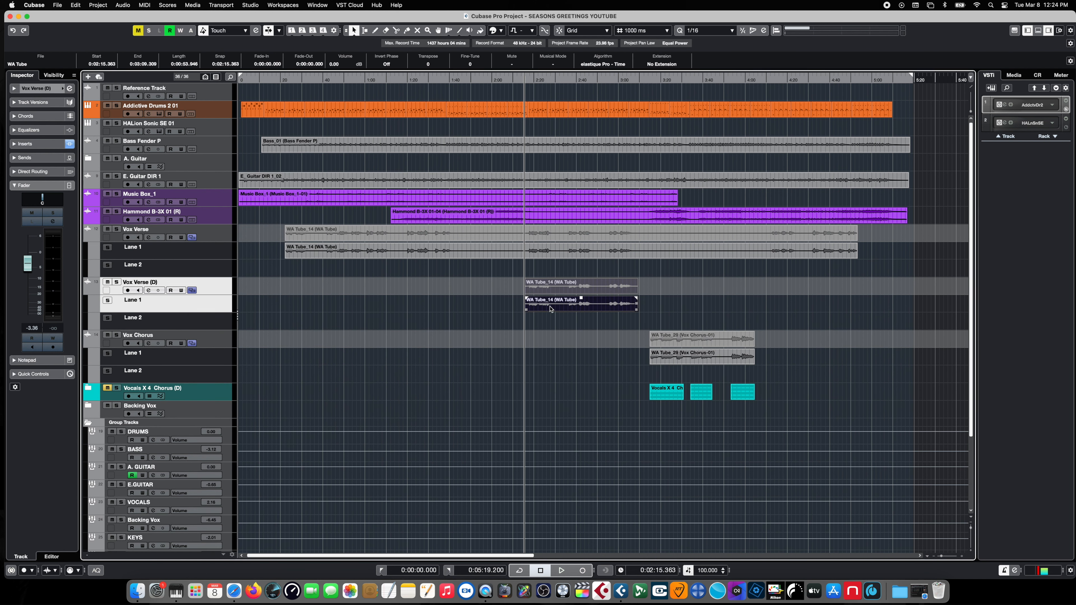
key("b")
key("Return")
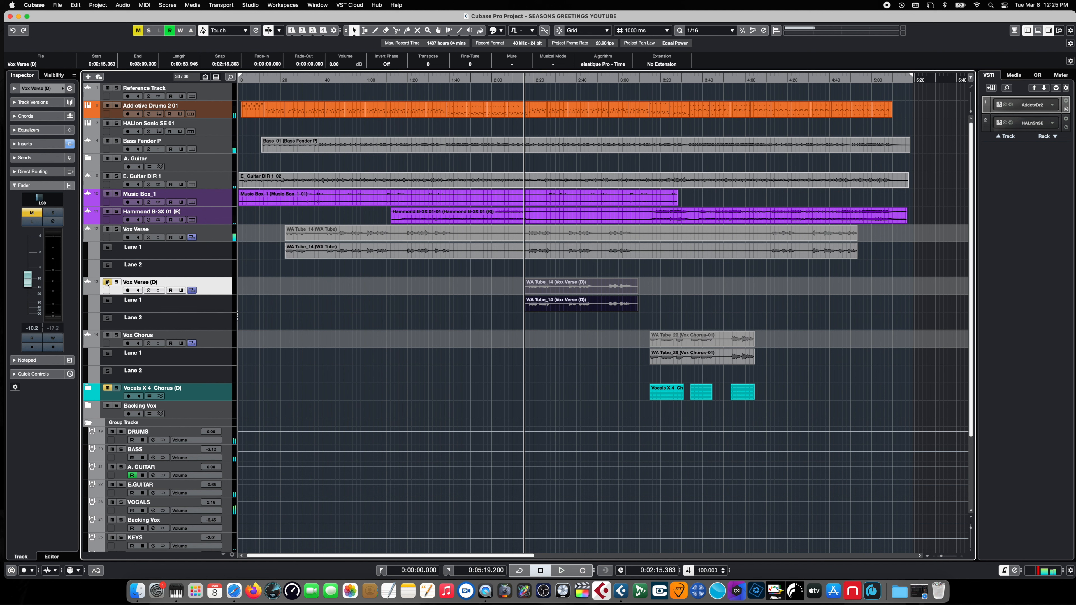
Unmute the Vox Verse (D) track and open its bounced event for VariAudio editing.
left_click(107, 283)
left_click(554, 300)
double_click(558, 305)
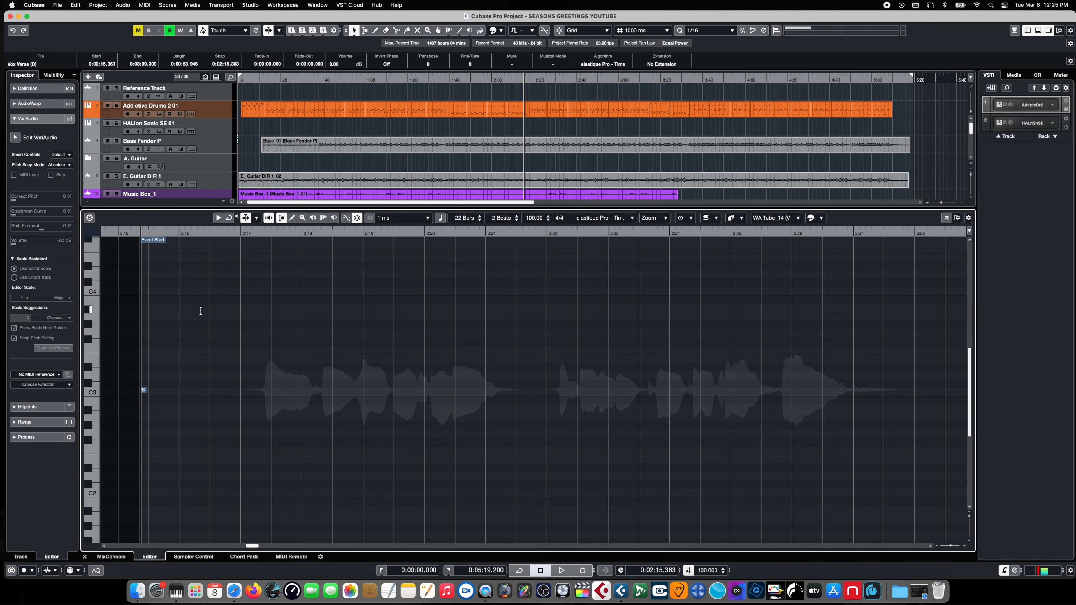
left_click(15, 137)
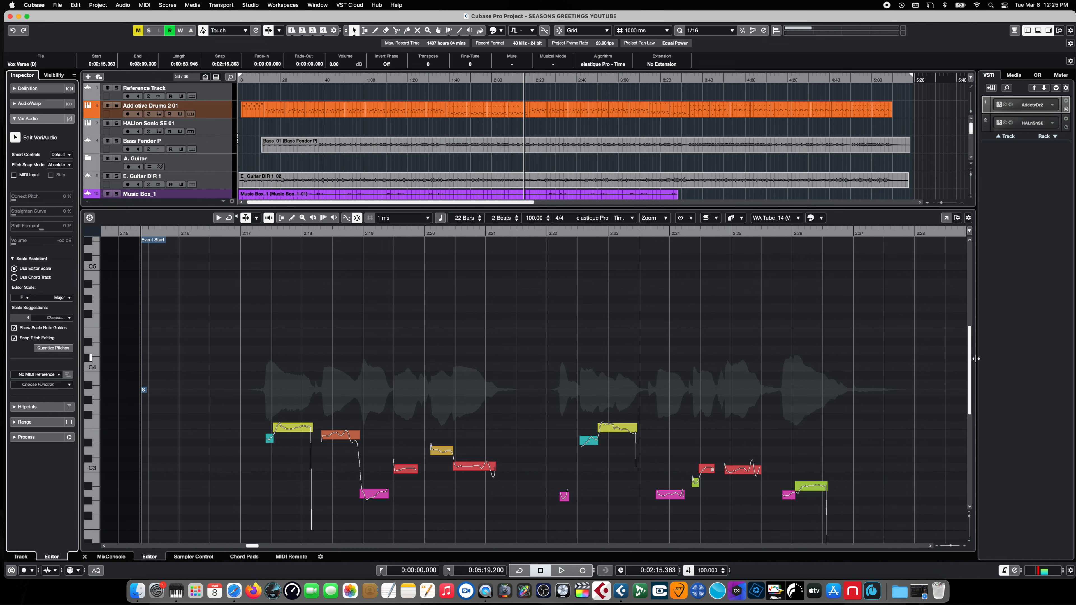
Select the first phrase's pitch segments and set the editor scale to F Major, with Show Scale Note Guides and Snap Pitch Editing enabled.
scroll(972, 366, "down", 3)
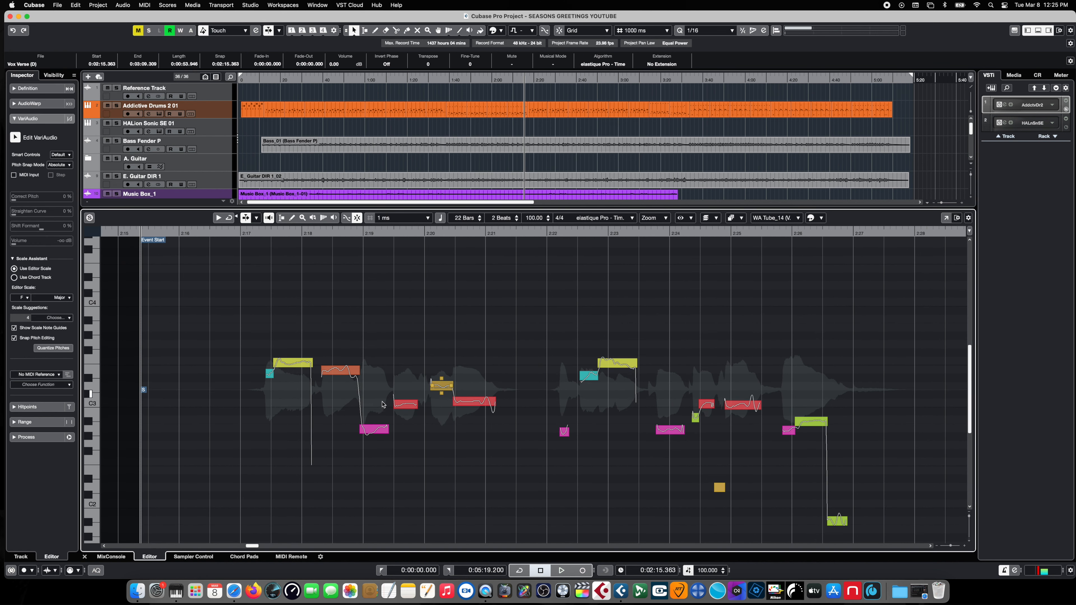
left_click_drag(261, 335, 521, 474)
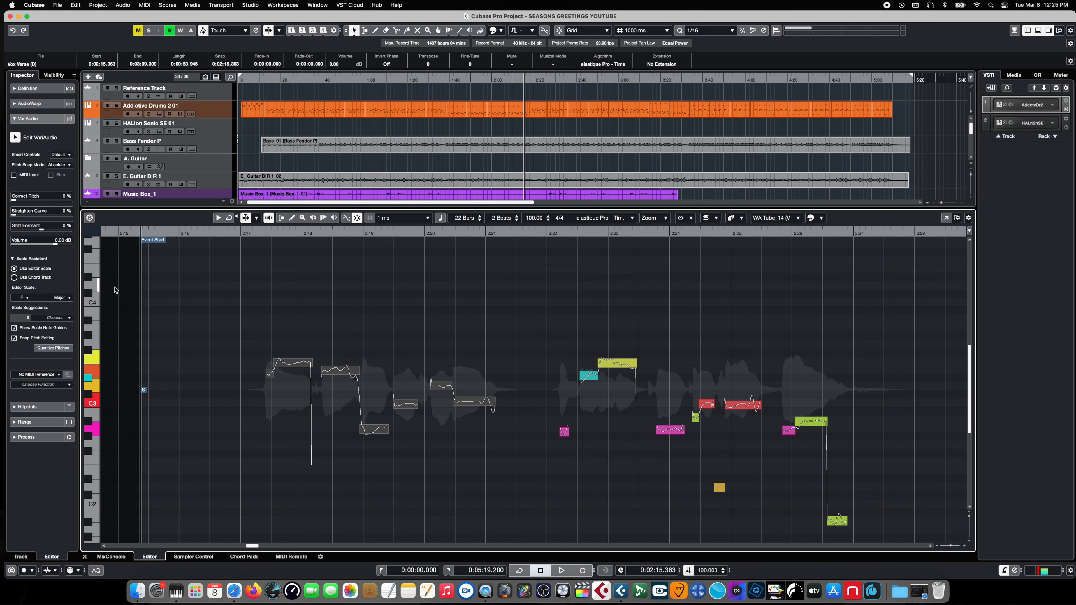
left_click(27, 300)
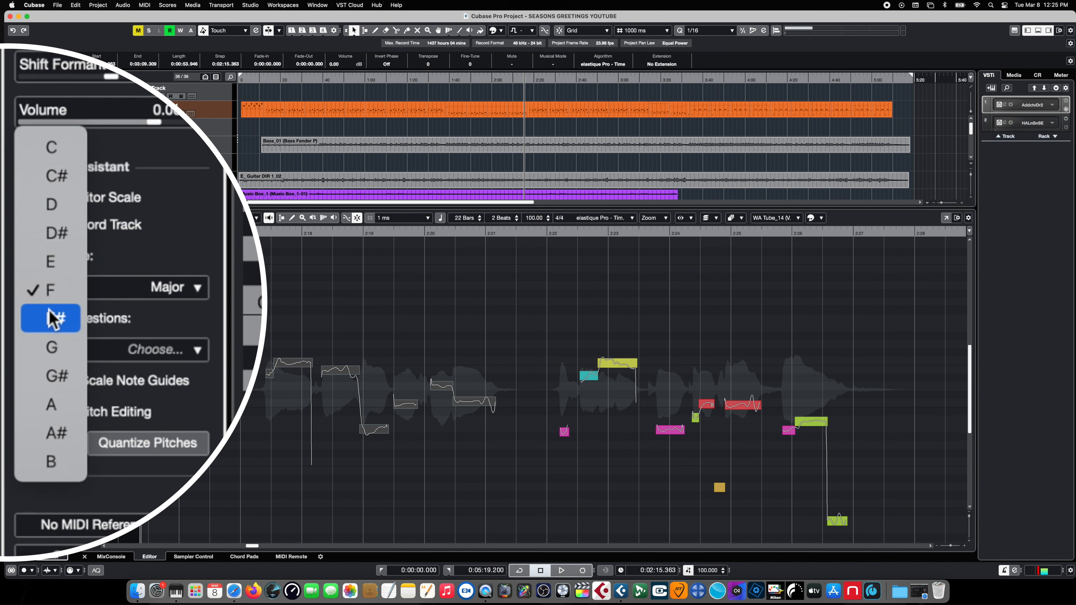
left_click(49, 290)
left_click(197, 301)
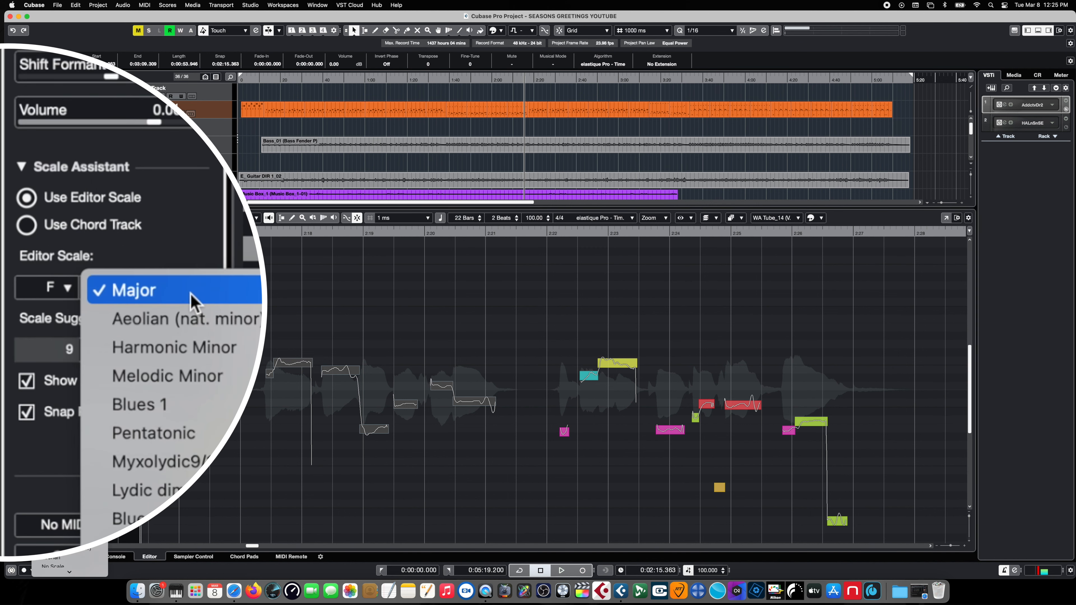
left_click(180, 292)
left_click(26, 381)
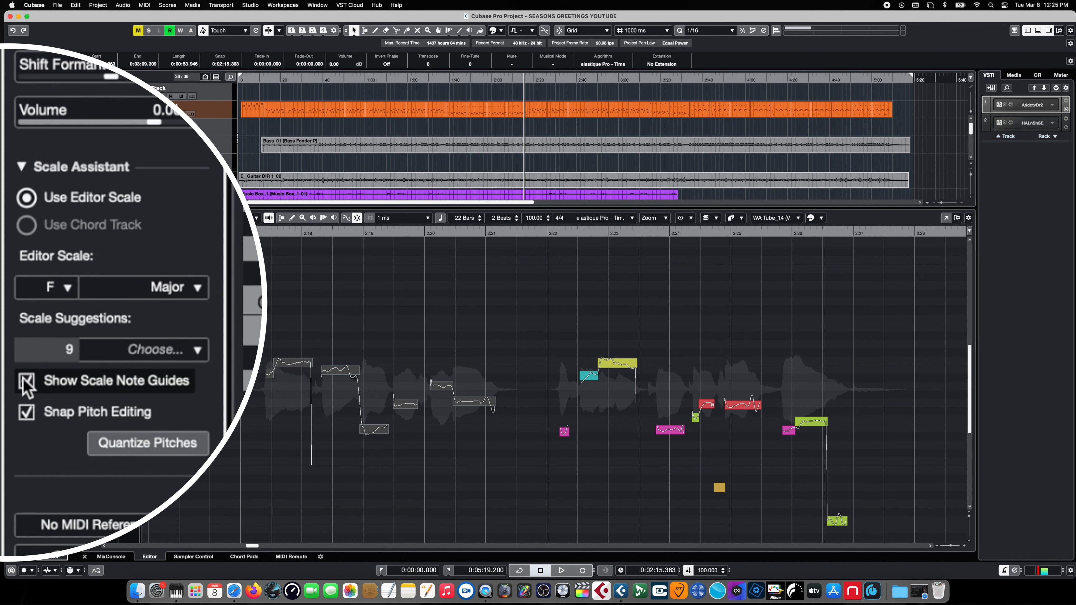
left_click(26, 412)
left_click(27, 380)
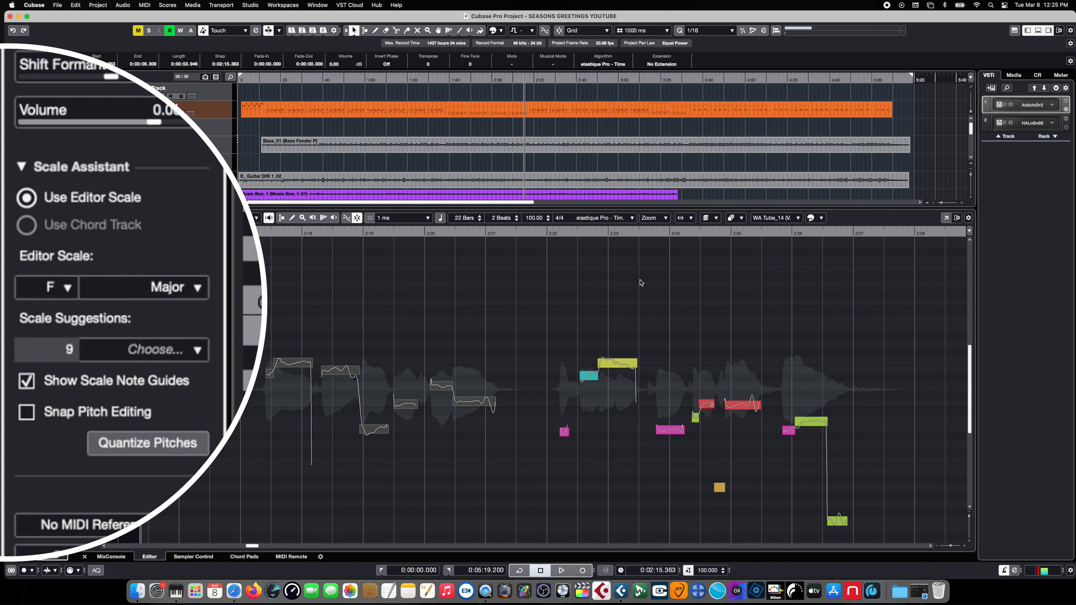
left_click(26, 412)
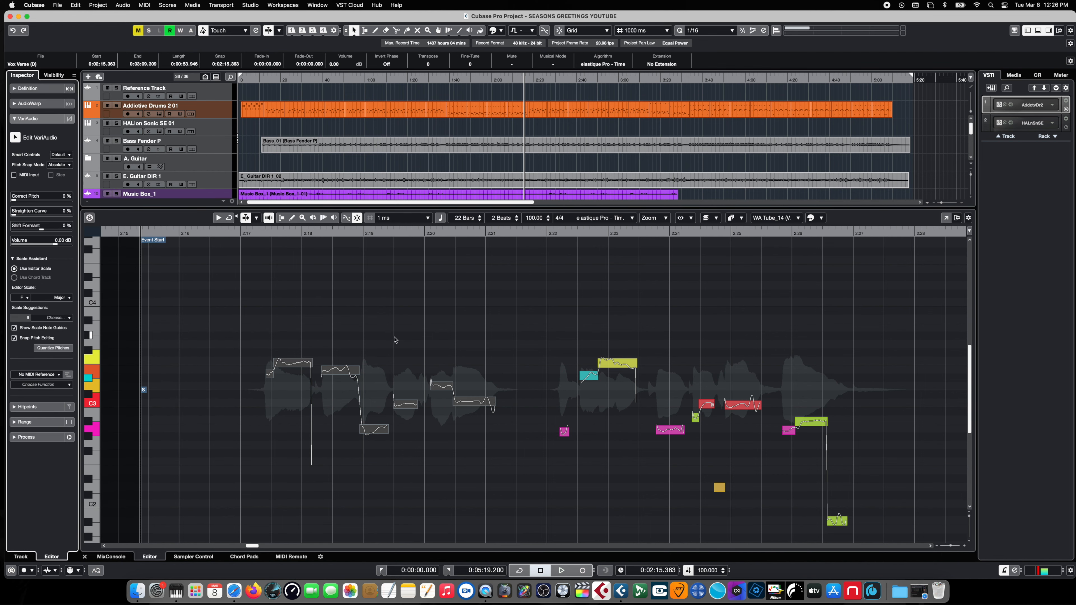
Shift the selected vocal segments within the scale to a harmony a third above the original melody.
key("Up")
key("Up")
key("Up")
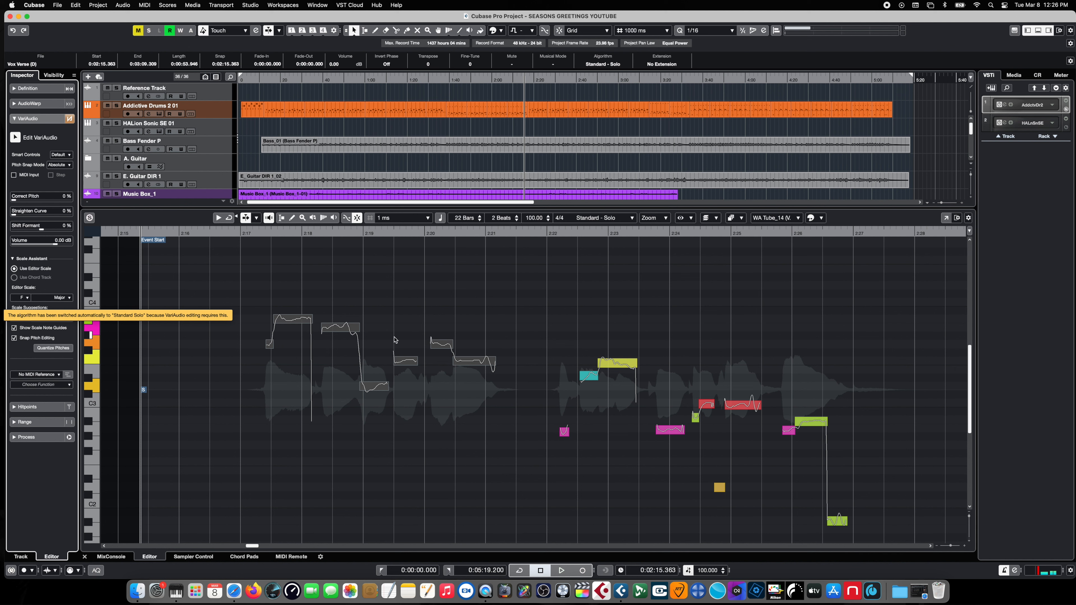
key("Down")
key("Down")
key("Down")
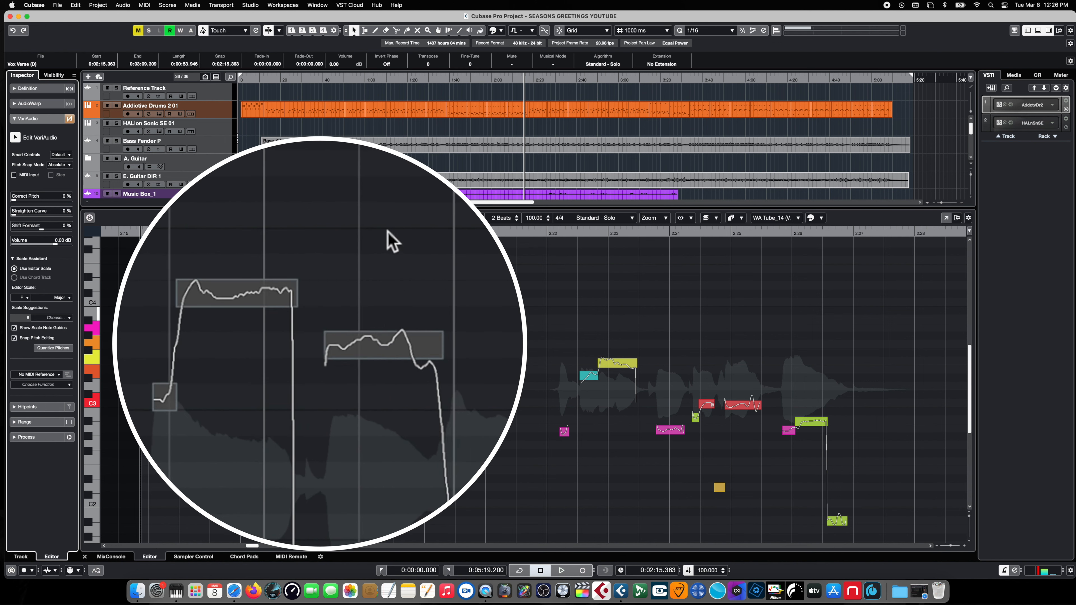
key("Down")
key("Down")
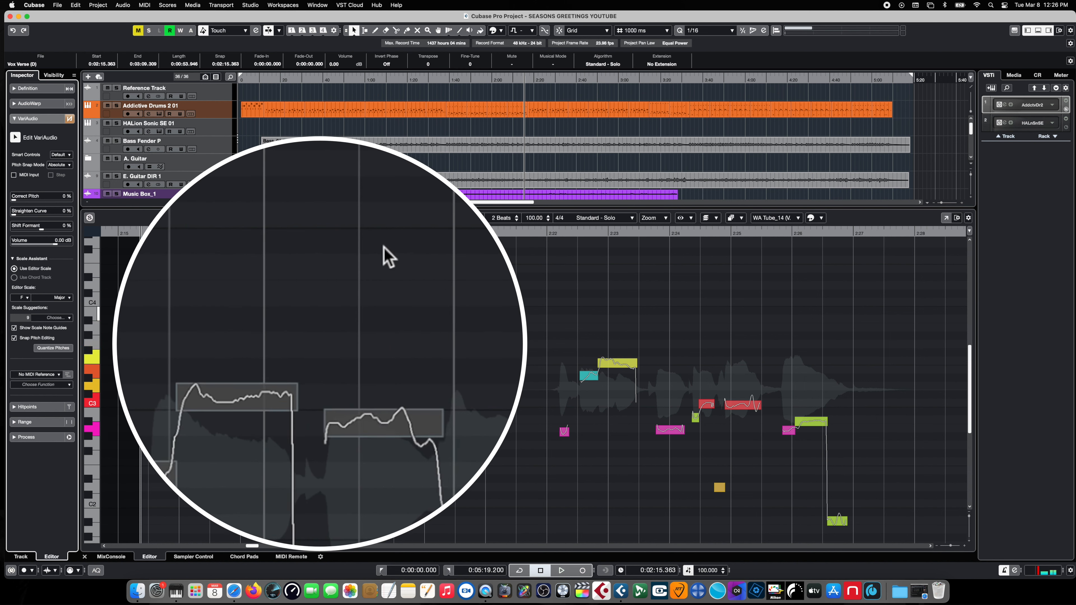
key("Up")
key("Up")
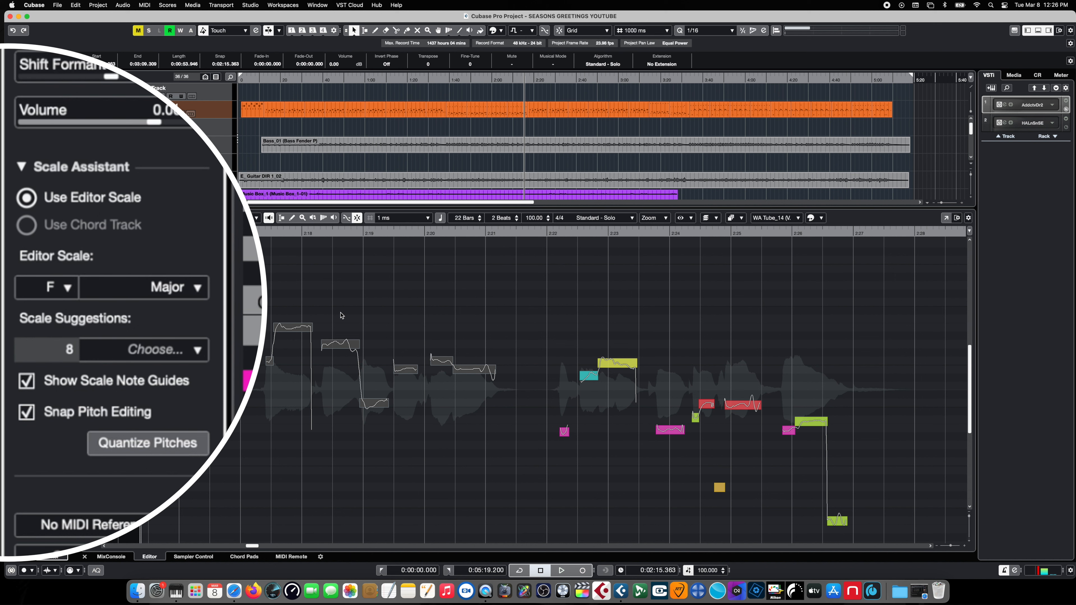
Play back the song with the transposed first vocal phrase to check the harmony.
key("space")
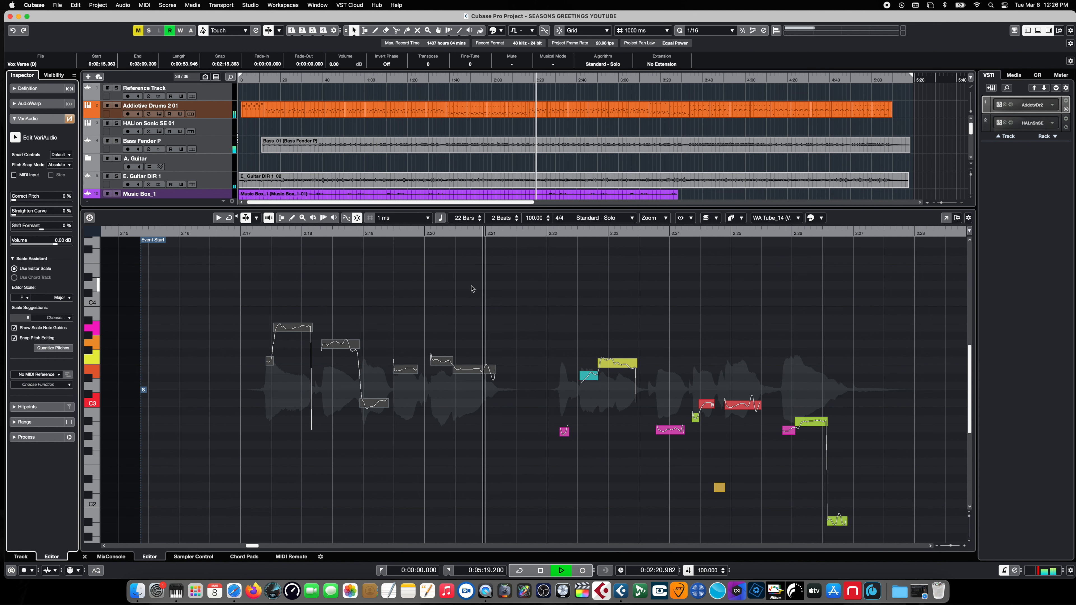
key("space")
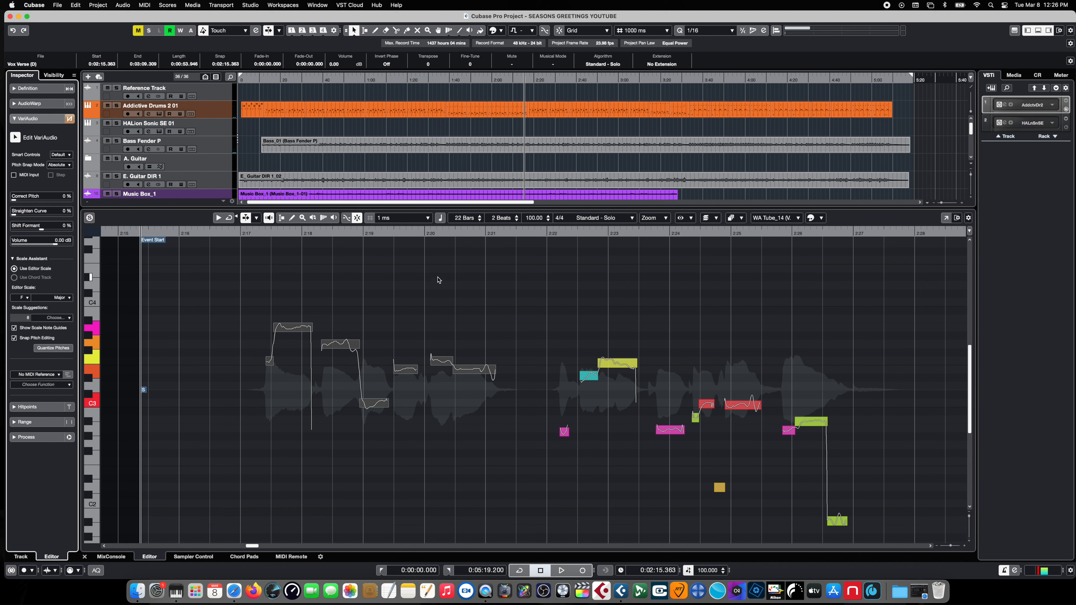
left_click(417, 277)
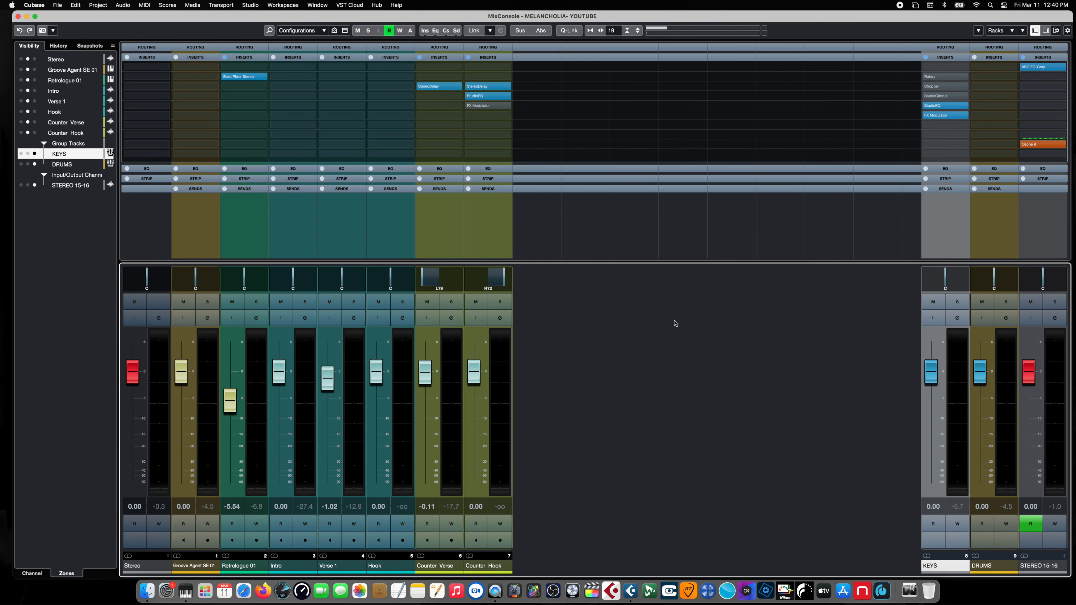
Play the song in the MixConsole and open the FX Modulator insert on the KEYS group channel.
key("space")
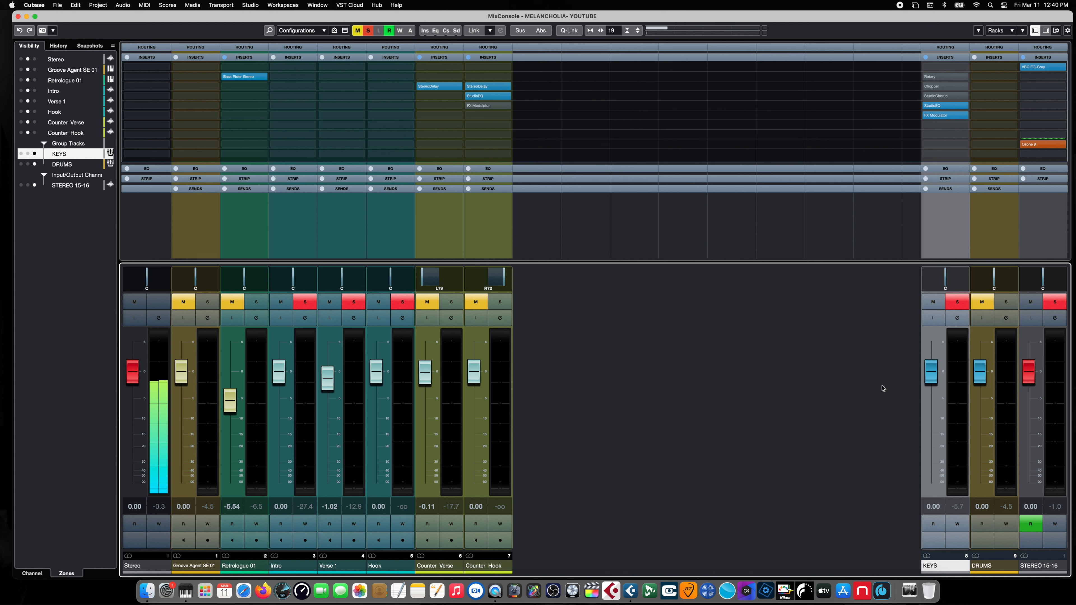
mouse_move(935, 115)
left_click(935, 116)
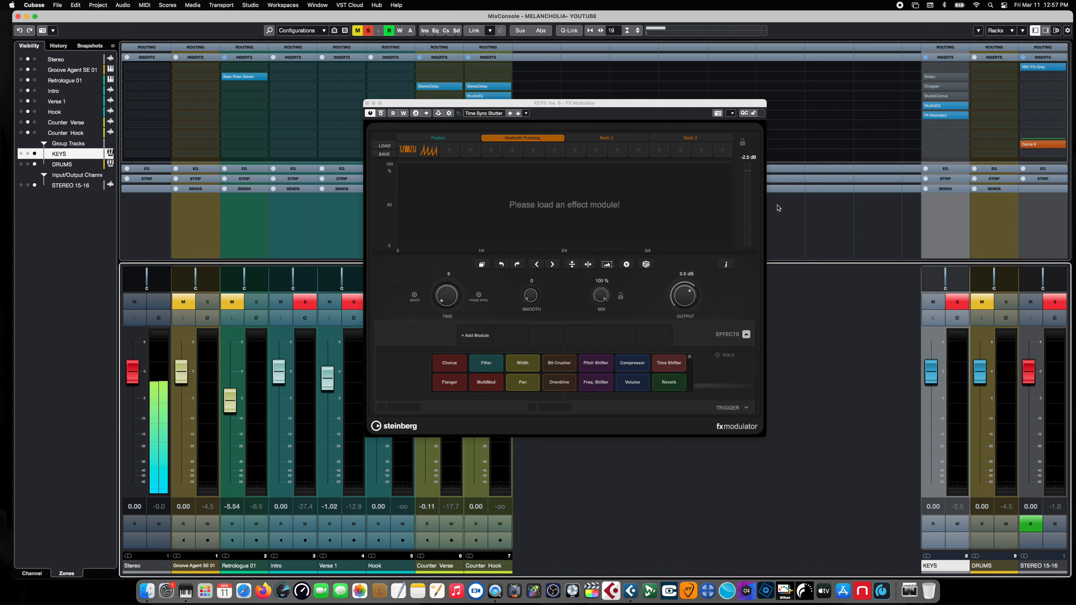
Unsolo the KEYS group to audition it in the full mix and solo it again.
left_click(961, 302)
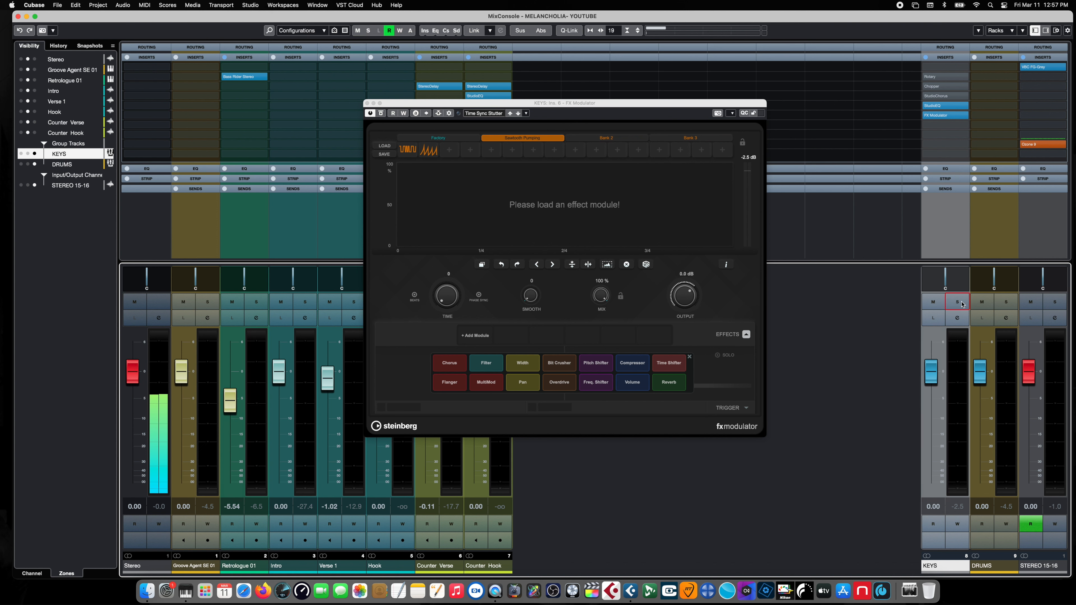
key("space")
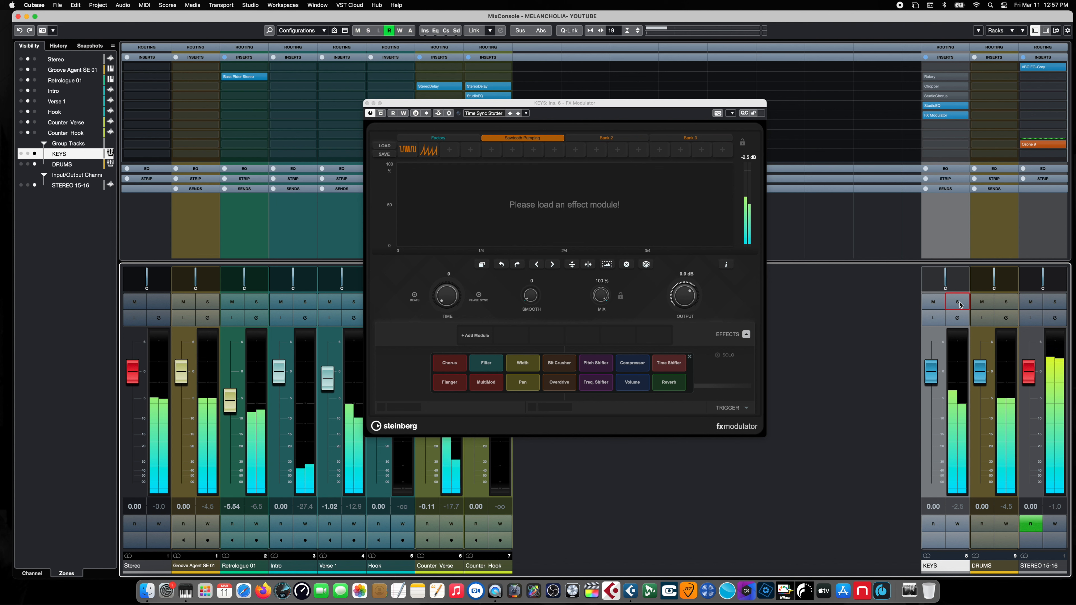
left_click(959, 304)
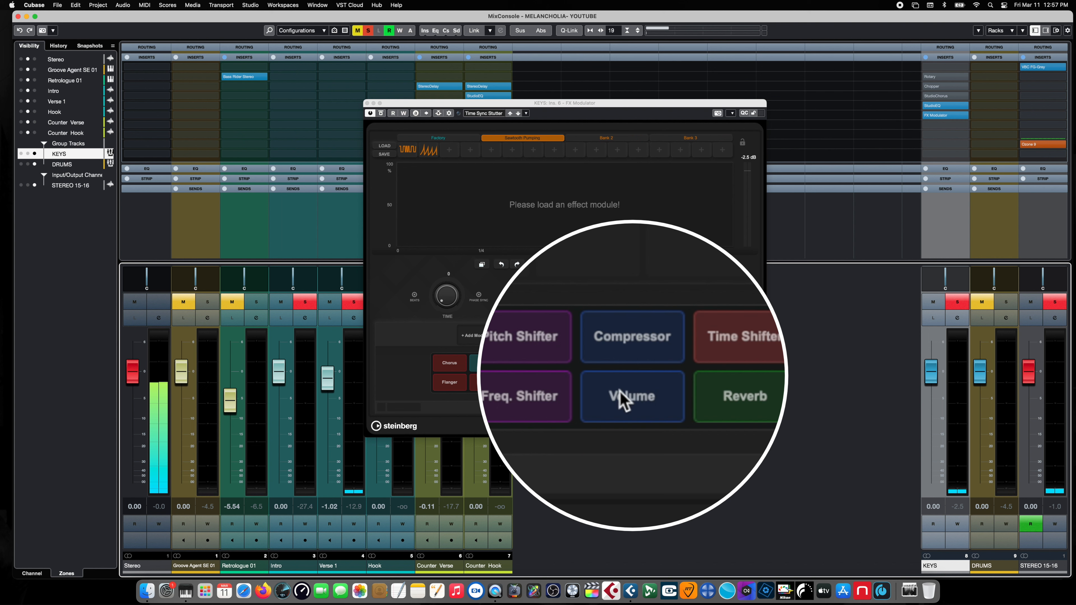
Add a Volume module to the FX Modulator and load the first curve of the Sawtooth Pumping bank.
left_click(629, 382)
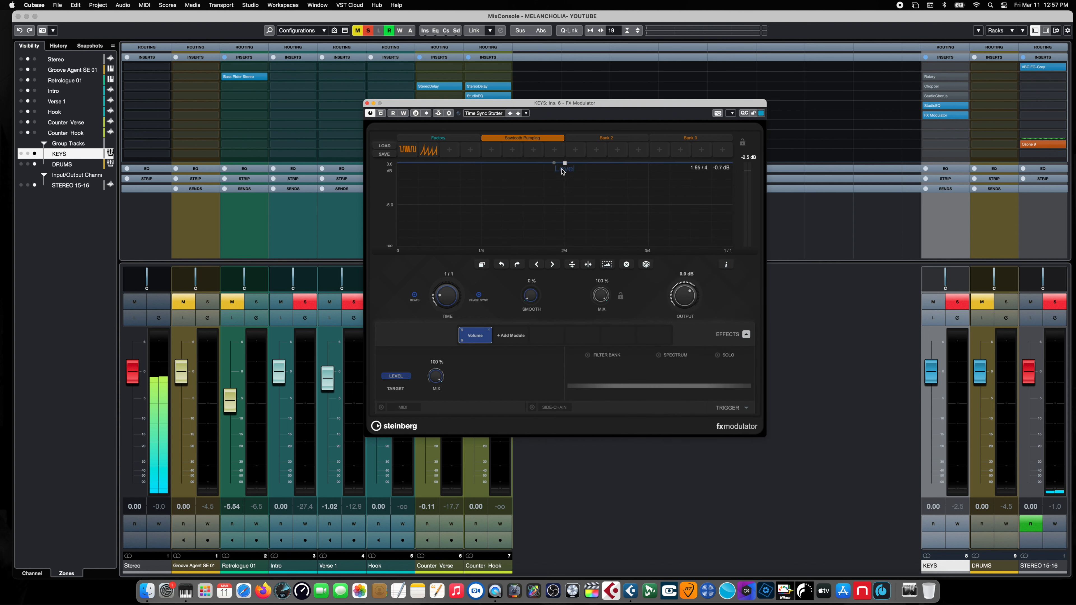
mouse_move(567, 165)
left_mouse_down()
mouse_move(564, 180)
mouse_move(565, 168)
left_mouse_up()
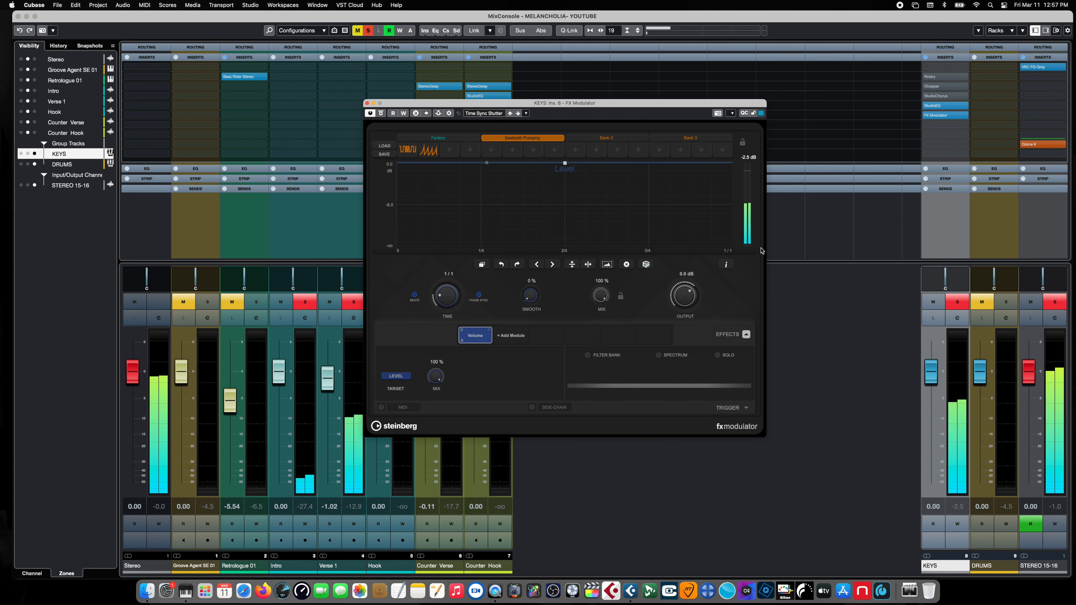
left_click(457, 138)
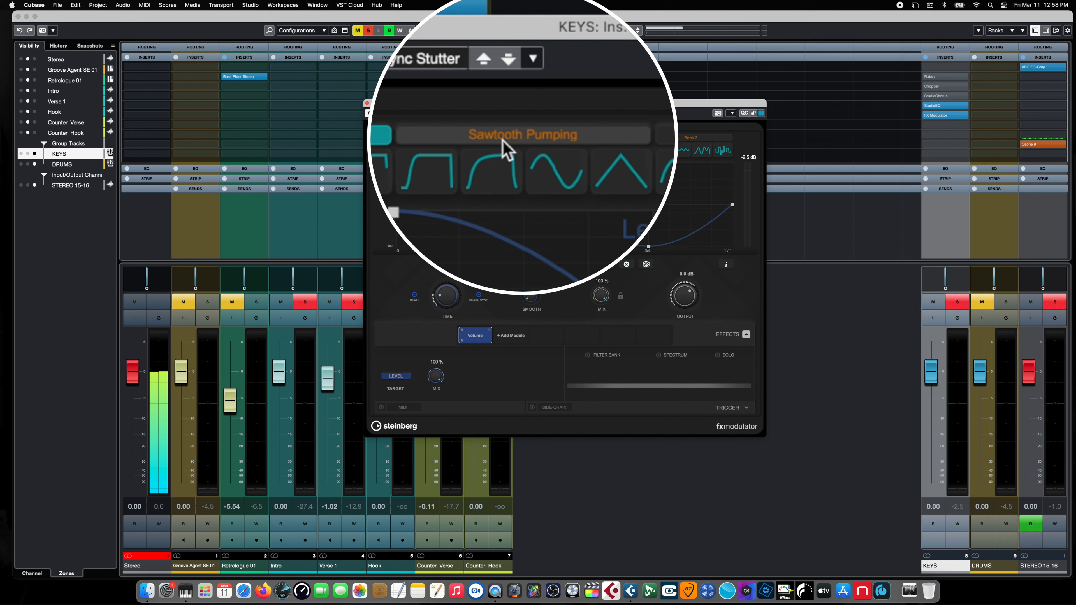
left_click(522, 138)
left_click(408, 150)
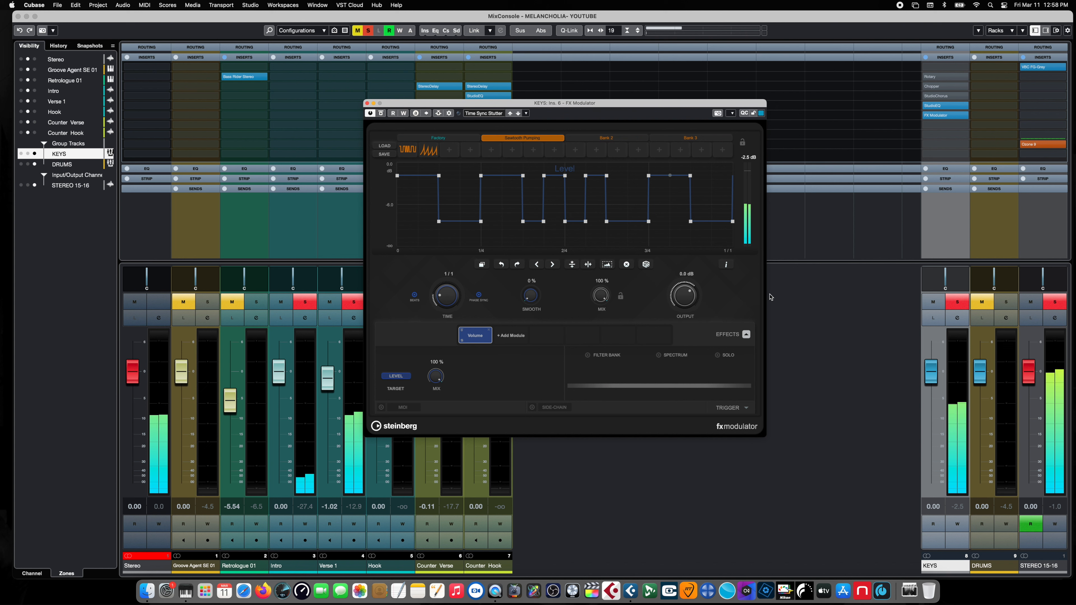
Set the volume curve's Smooth amount to 5 % and audition the KEYS group in the full mix and soloed.
left_click_drag(530, 294, 531, 291)
left_click(957, 302)
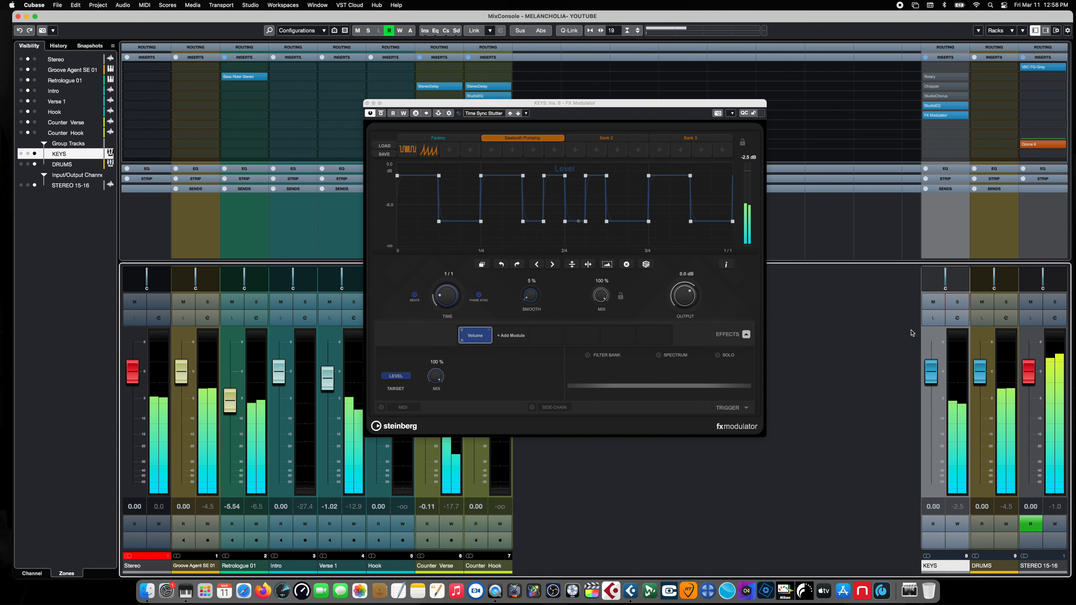
left_click(959, 302)
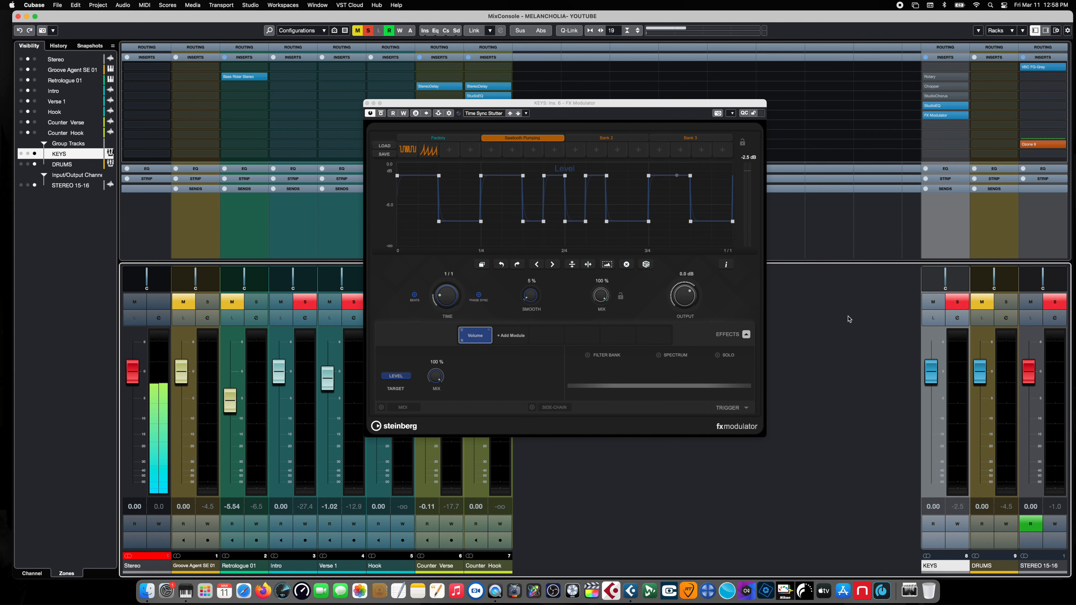
Add a Pan module after the Volume module in the FX Modulator.
left_click(513, 336)
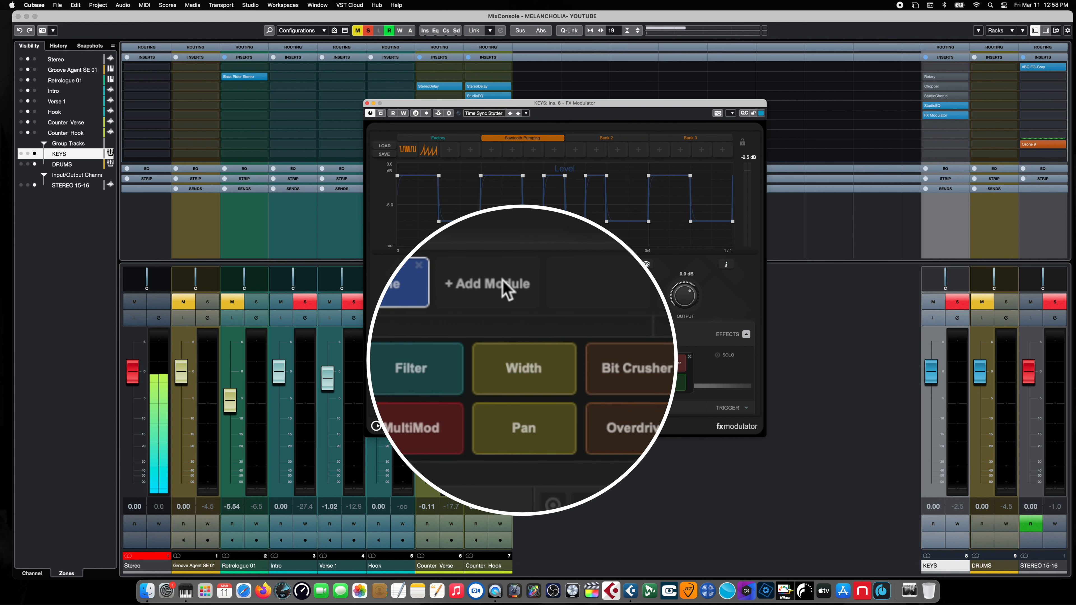
left_click(523, 388)
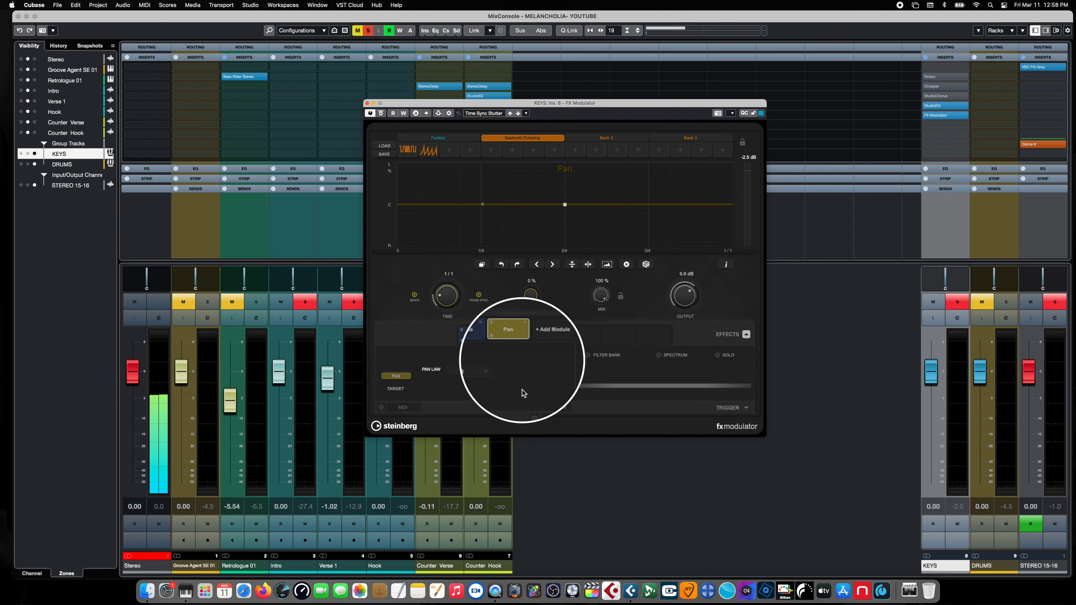
Load the sine curve from the Factory bank into the Pan module and compare it with the Volume module's curve.
left_click(437, 139)
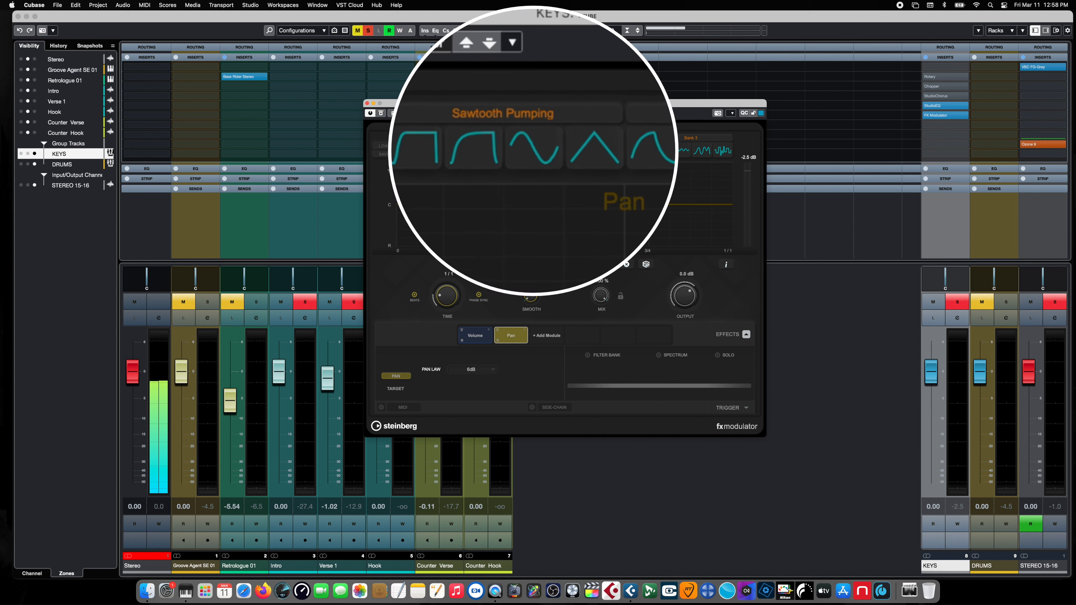
left_click(531, 153)
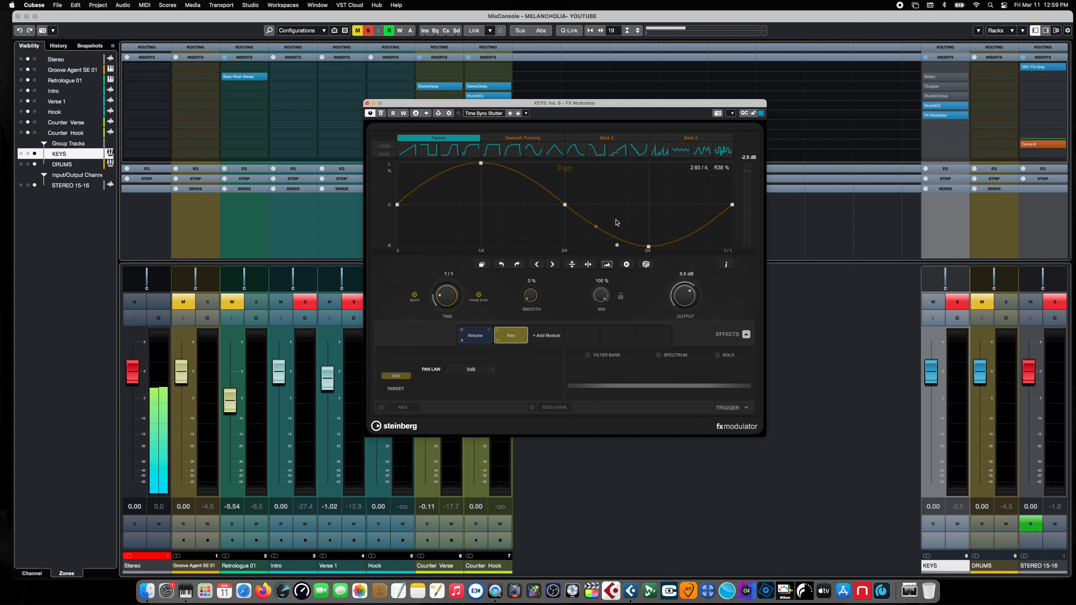
left_click(476, 335)
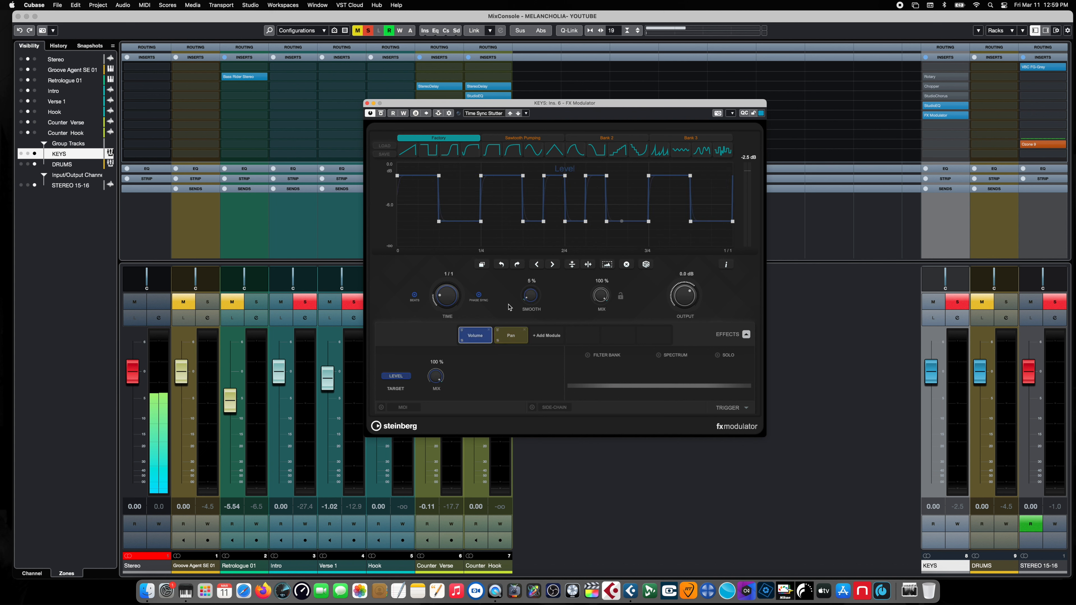
left_click(515, 337)
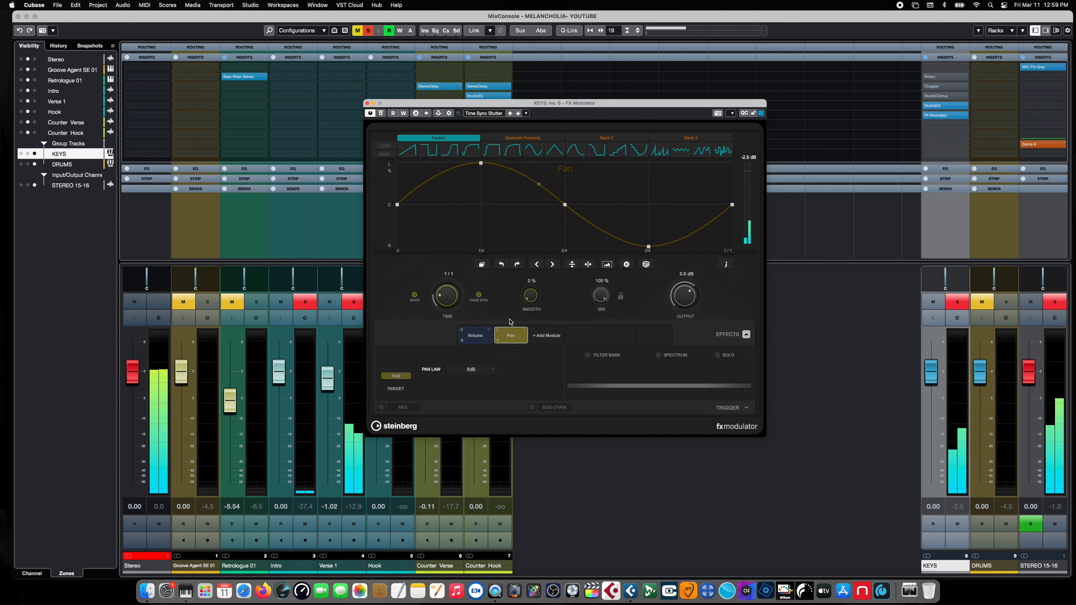
left_click(486, 336)
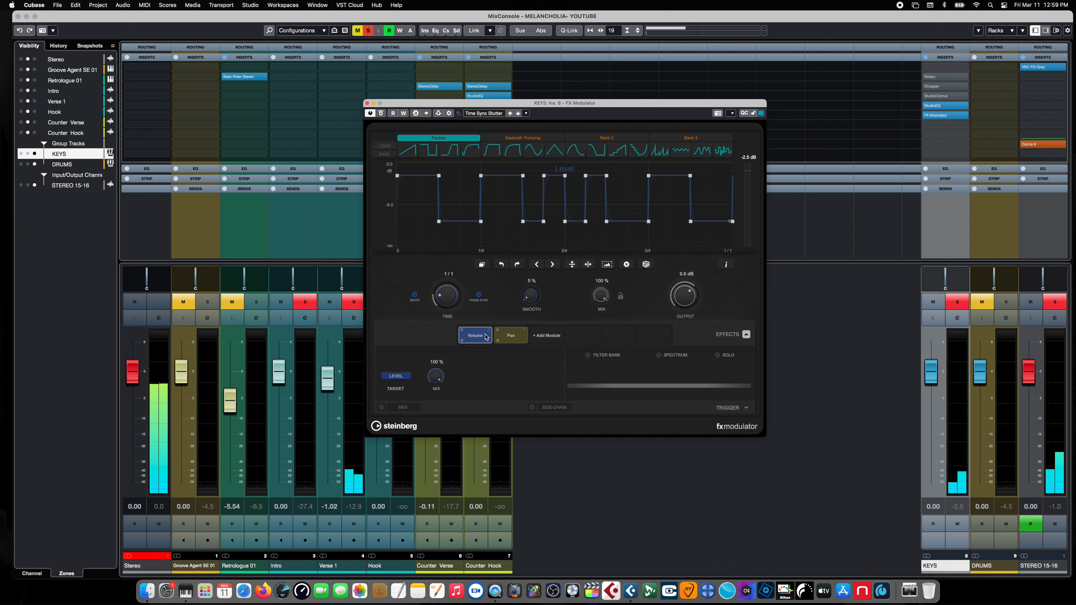
left_click(514, 337)
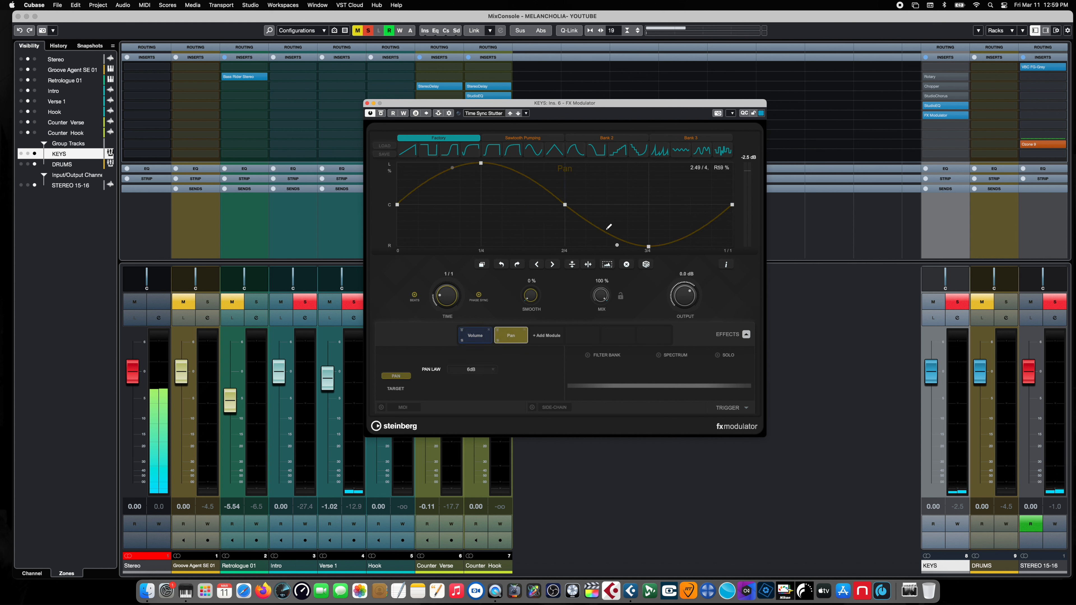
Unsolo the KEYS group and audition the volume and pan modulation in the full mix.
key("space")
left_click(957, 303)
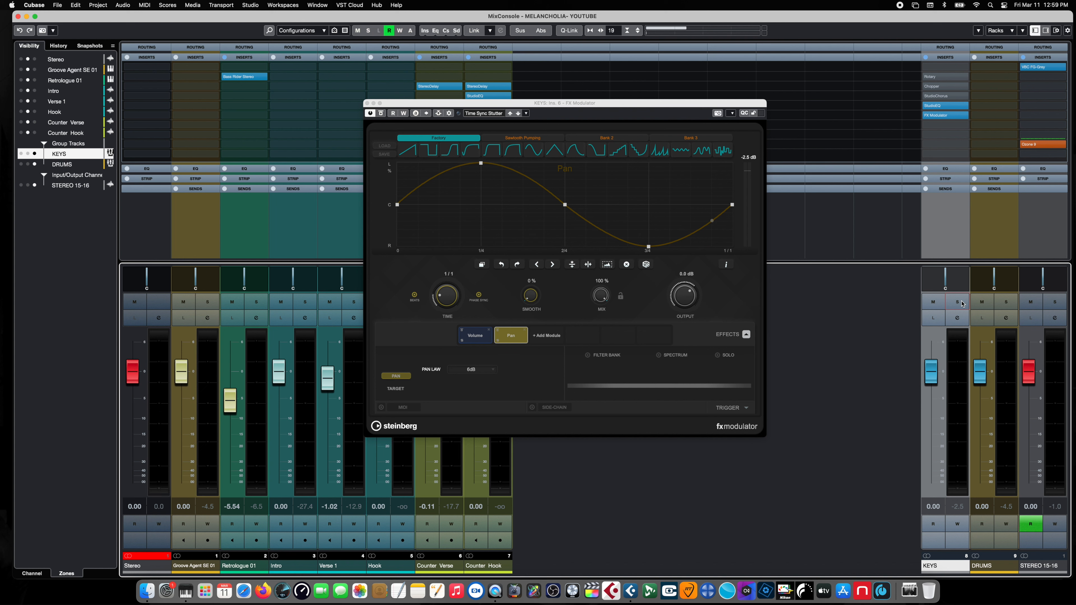
key("space")
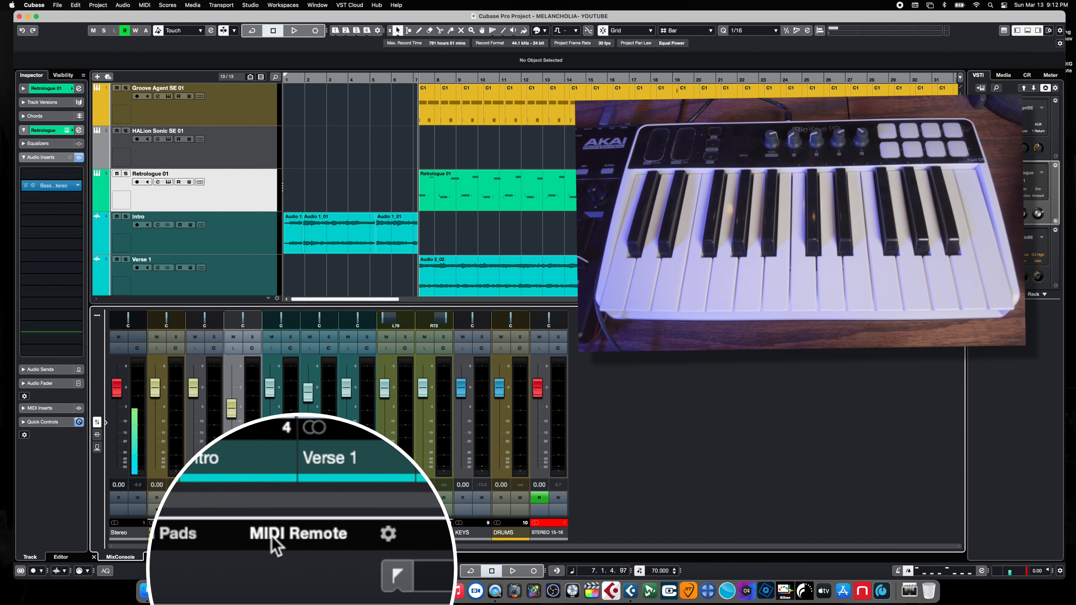
Show the MIDI Remote in the lower zone and go to its overview of controller surfaces.
left_click(294, 558)
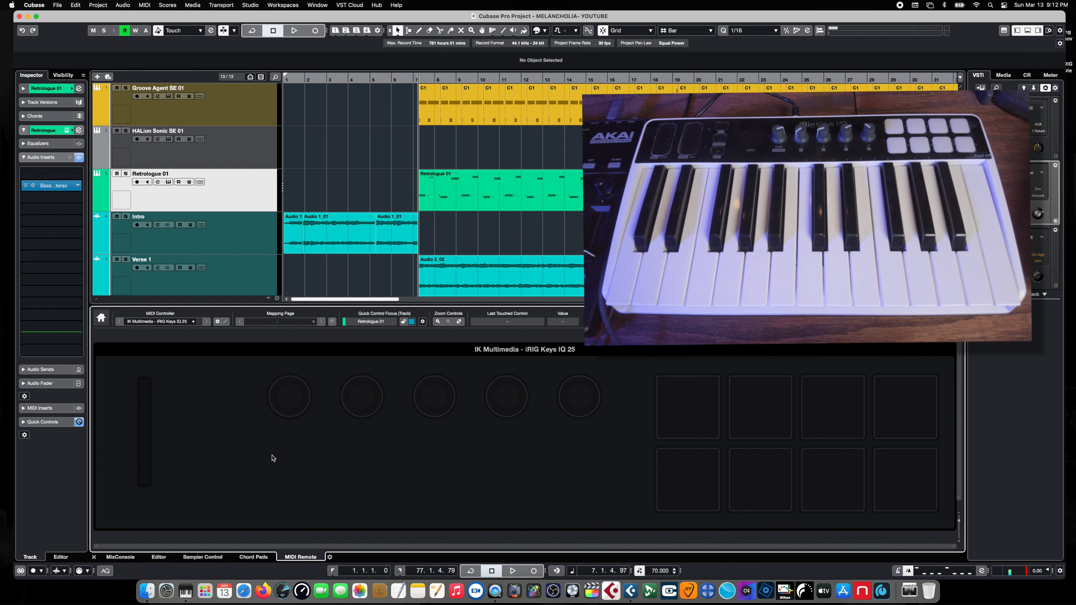
left_click(101, 318)
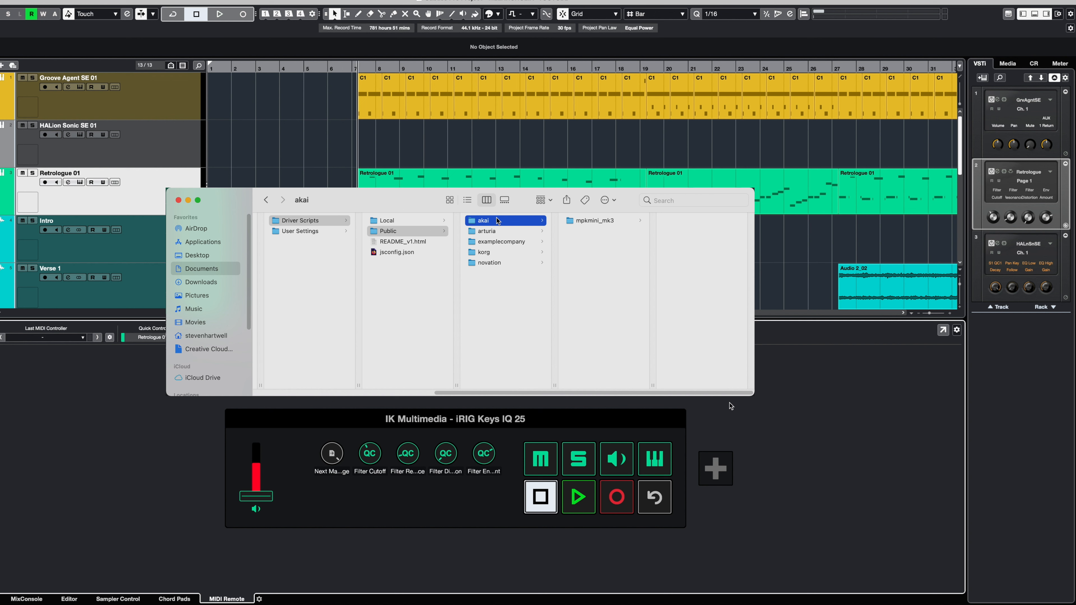
Examine the vendor and model folders in the Public driver scripts folder, from akai through novation, and return to the MIDI Remote.
key("Right")
key("Left")
key("Down")
key("Right")
key("Down")
key("Down")
key("Down")
key("Left")
key("Down")
key("Right")
key("Down")
key("Down")
key("Left")
key("Down")
key("Right")
key("Left")
key("Down")
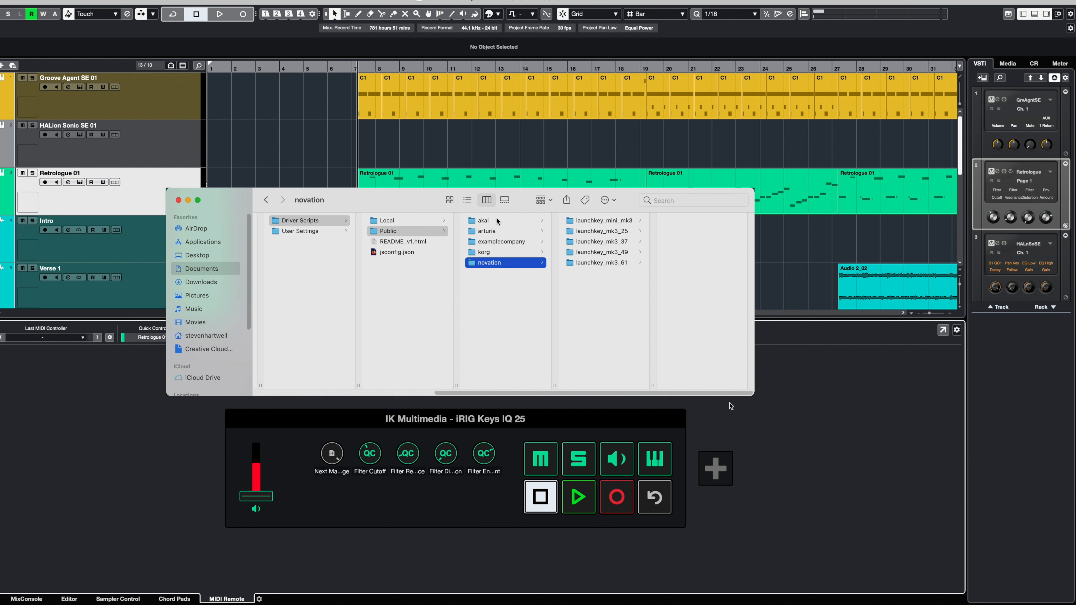
key("Right")
key("Down")
key("Down")
key("Down")
key("Down")
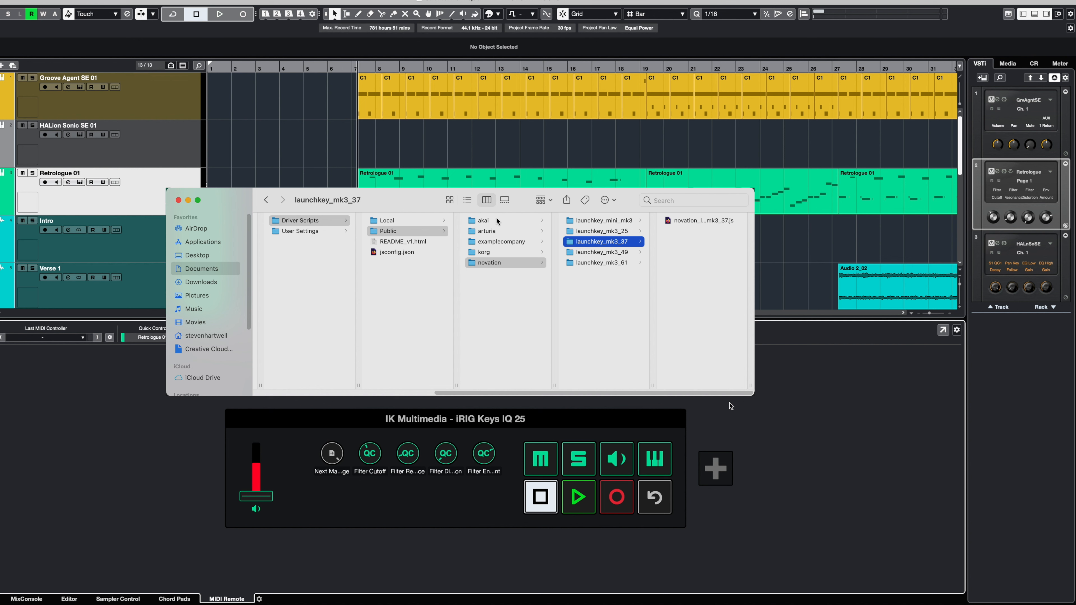
left_click(731, 406)
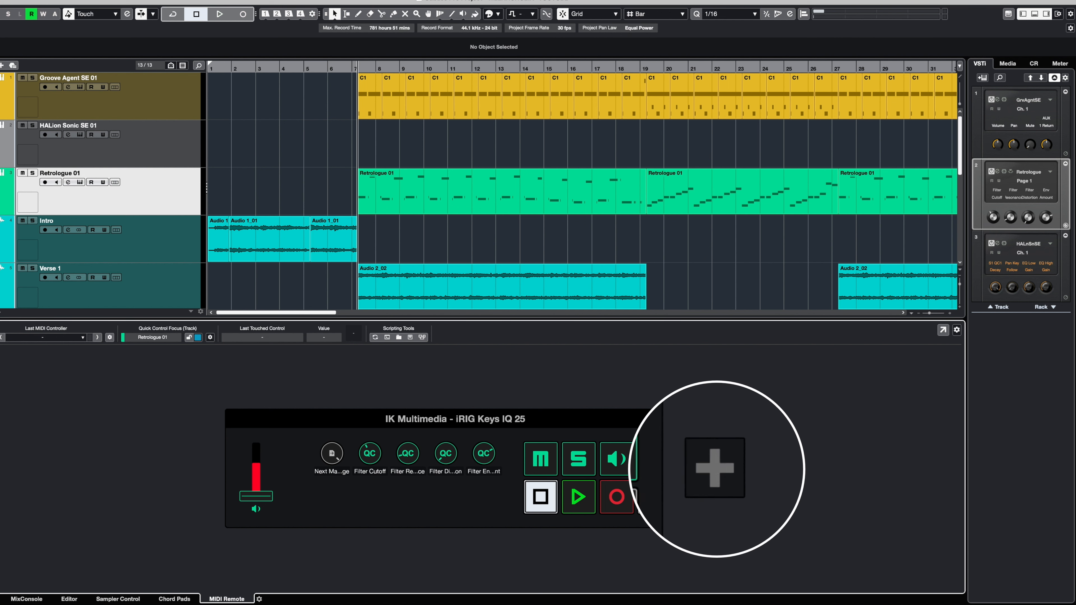
Start adding a MIDI controller surface and set its input port to MPD226 Port A.
left_click(713, 476)
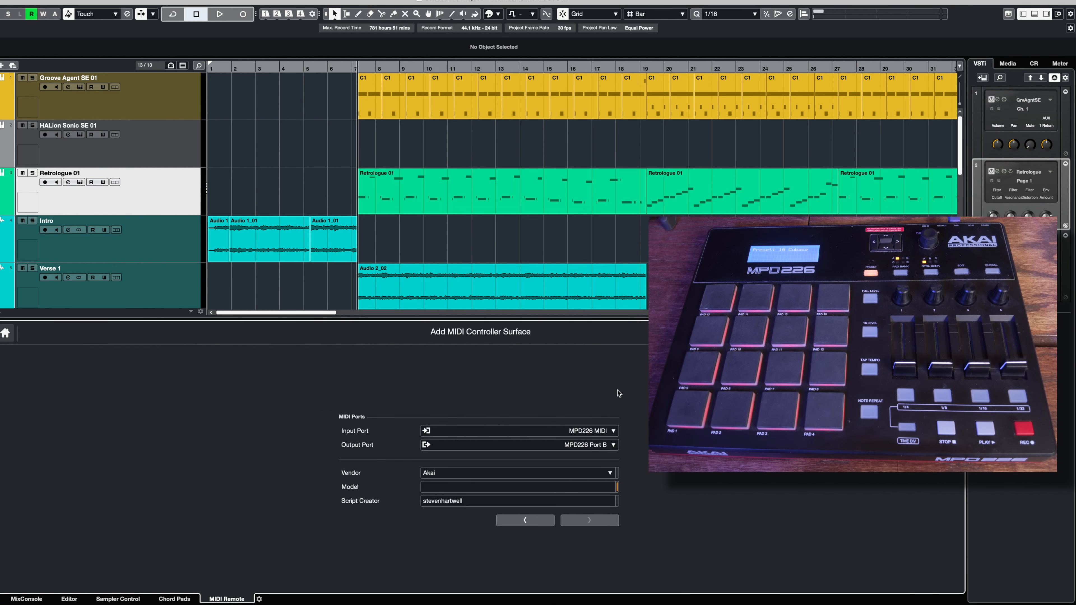
left_click(614, 431)
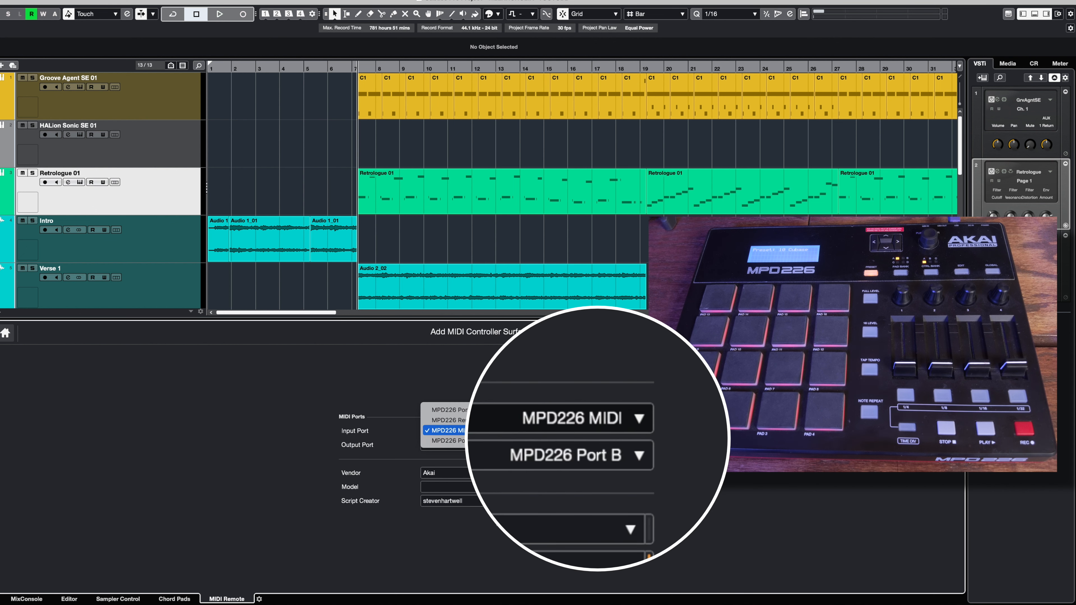
left_click(445, 410)
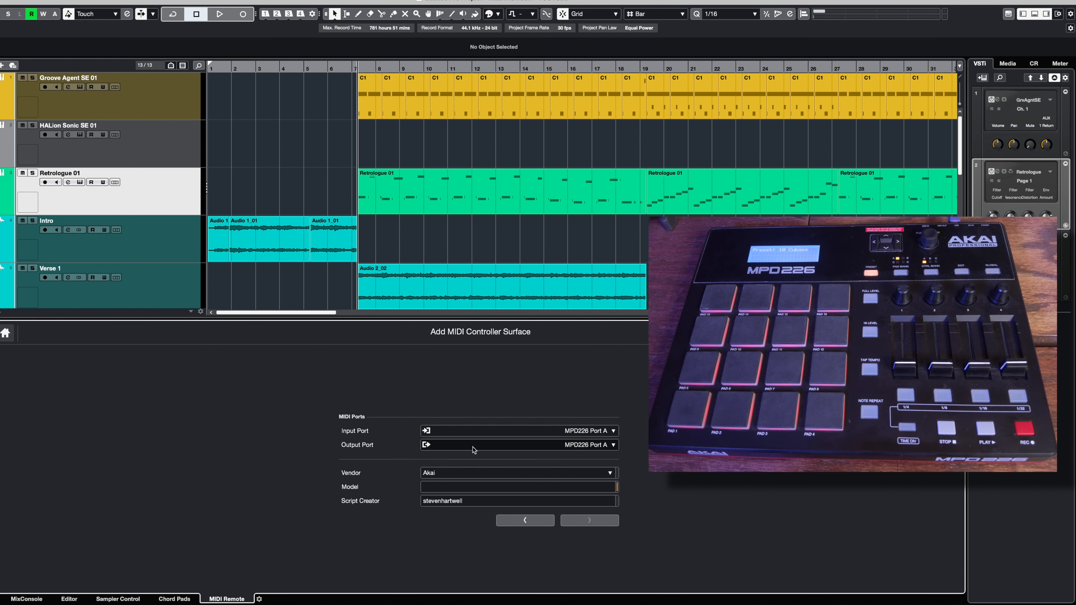
Name the controller model MPD-226 and continue to the surface editor.
left_click(459, 488)
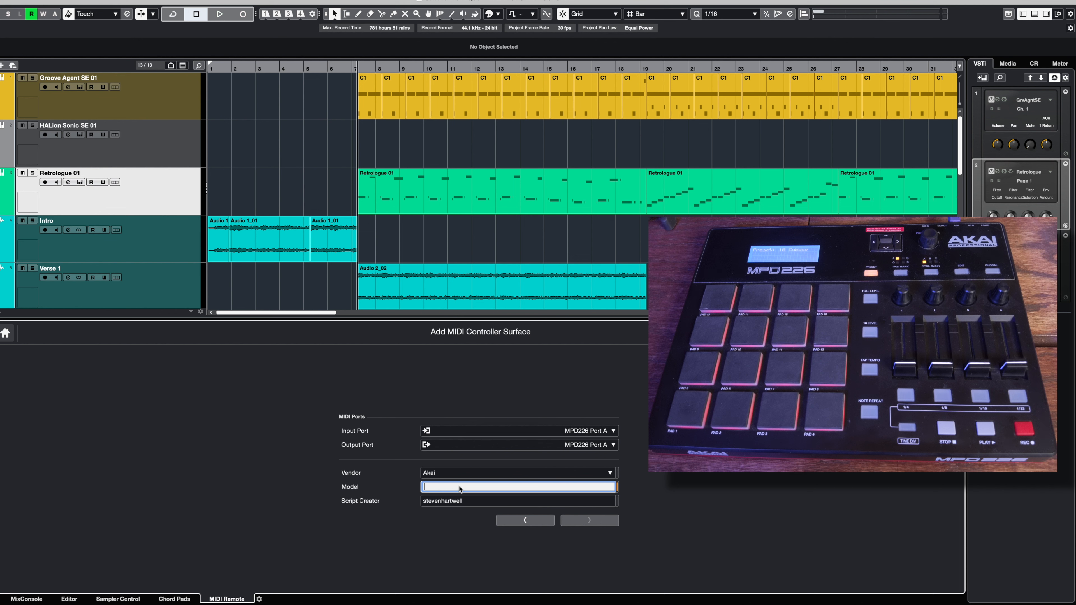
type("M")
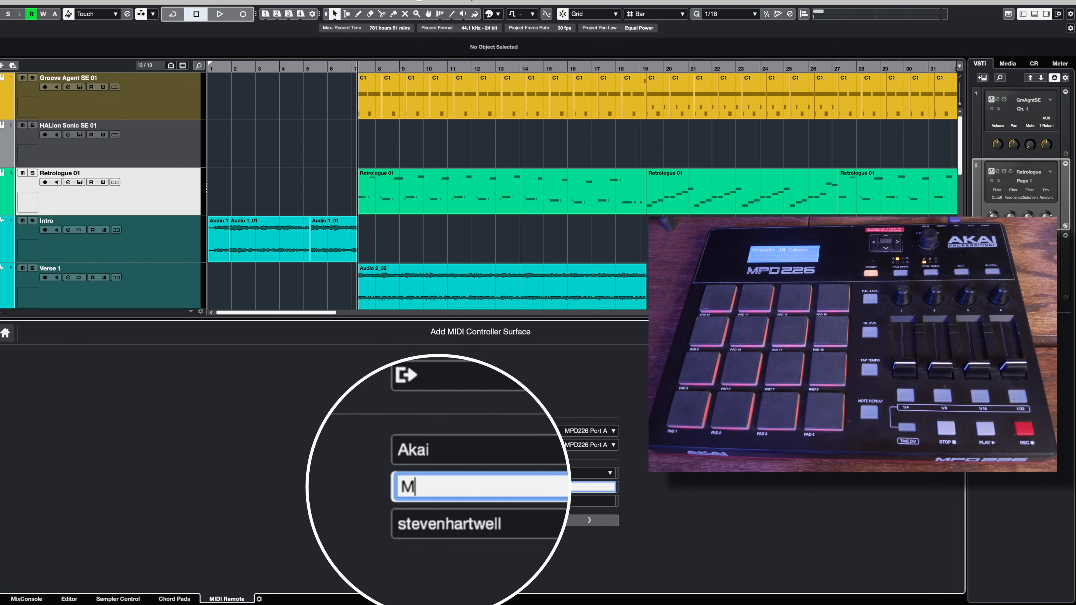
type("PD-226")
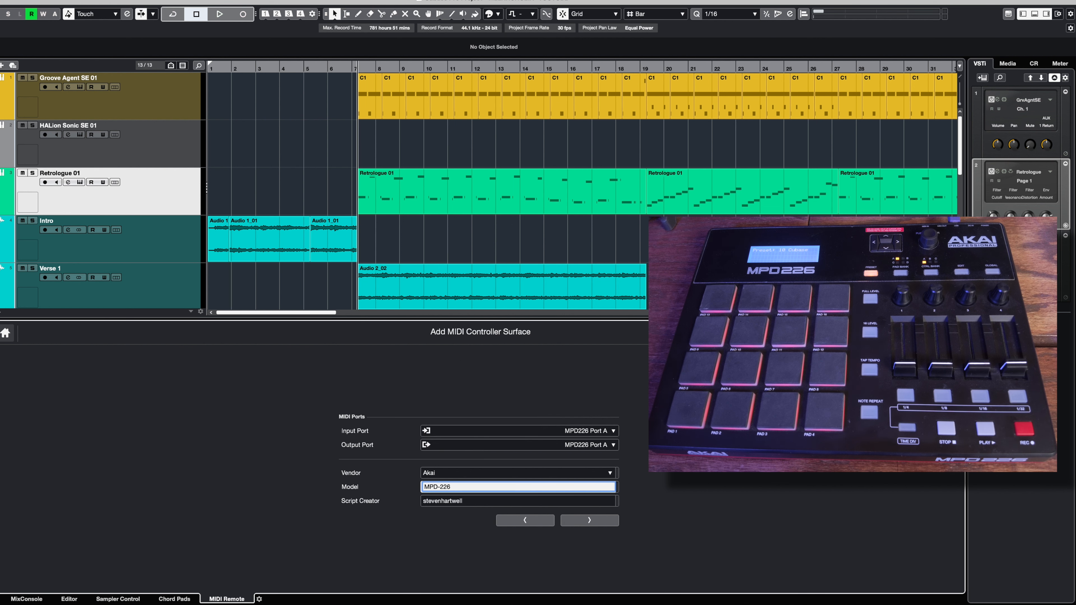
left_click(589, 522)
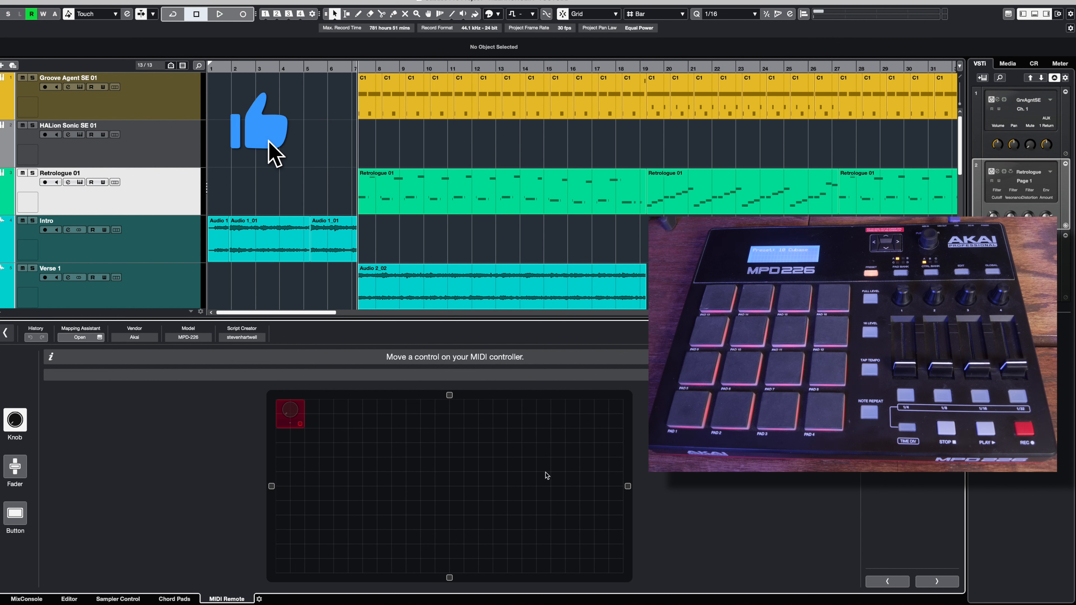
Narrow the controller surface grid by one column and move the learn cursor inside it.
mouse_move(626, 486)
left_mouse_down()
mouse_move(614, 491)
mouse_move(623, 489)
left_mouse_up()
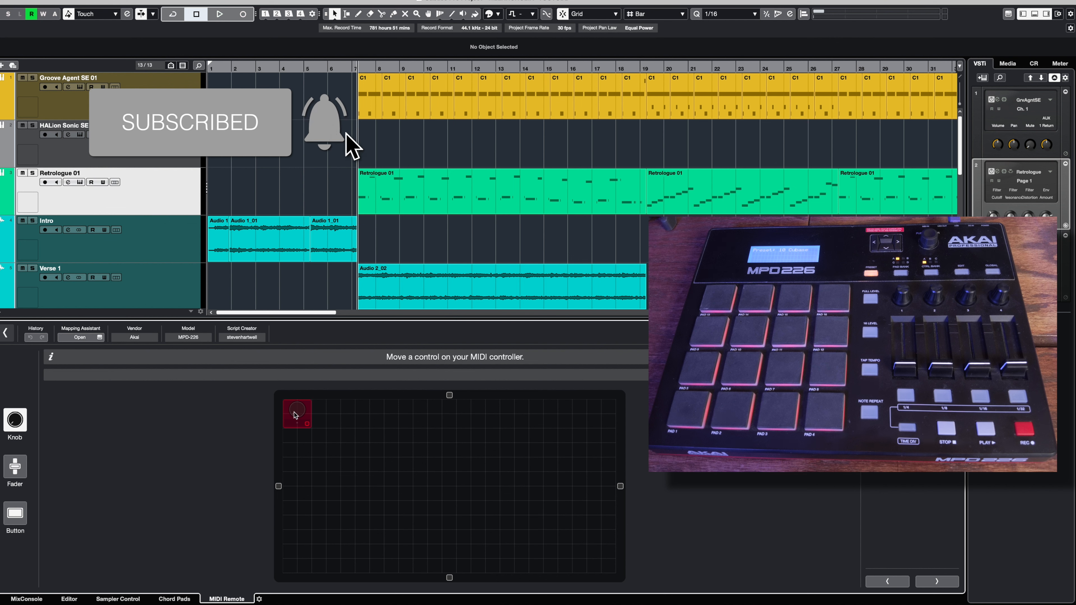
left_click_drag(300, 418, 357, 445)
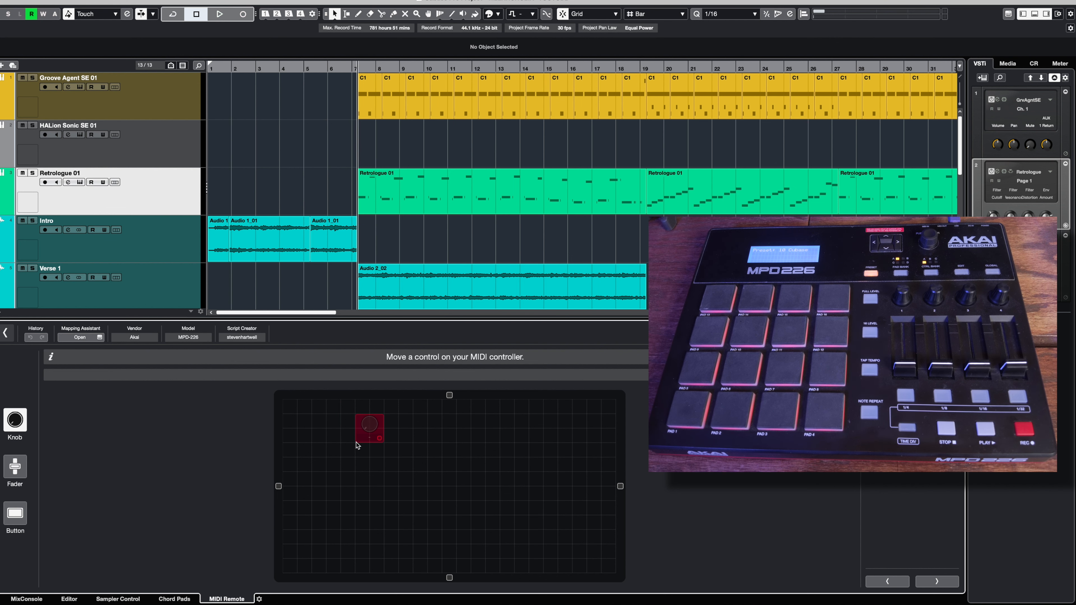
Lay out two rows of four knobs in the surface grid and reposition the learn cursor around them.
left_click_drag(332, 482, 294, 470)
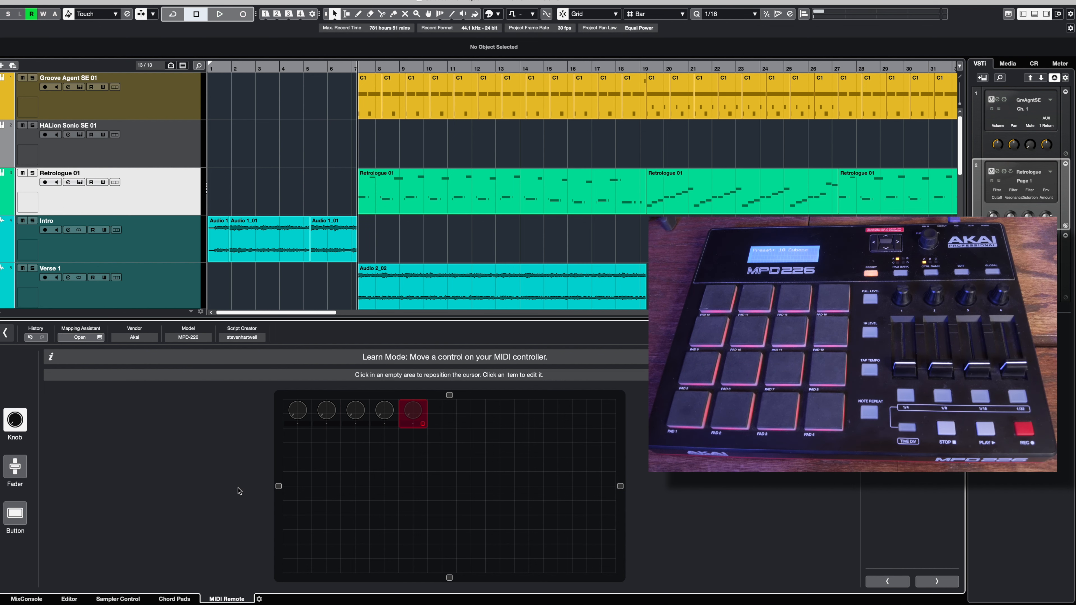
left_click(293, 453)
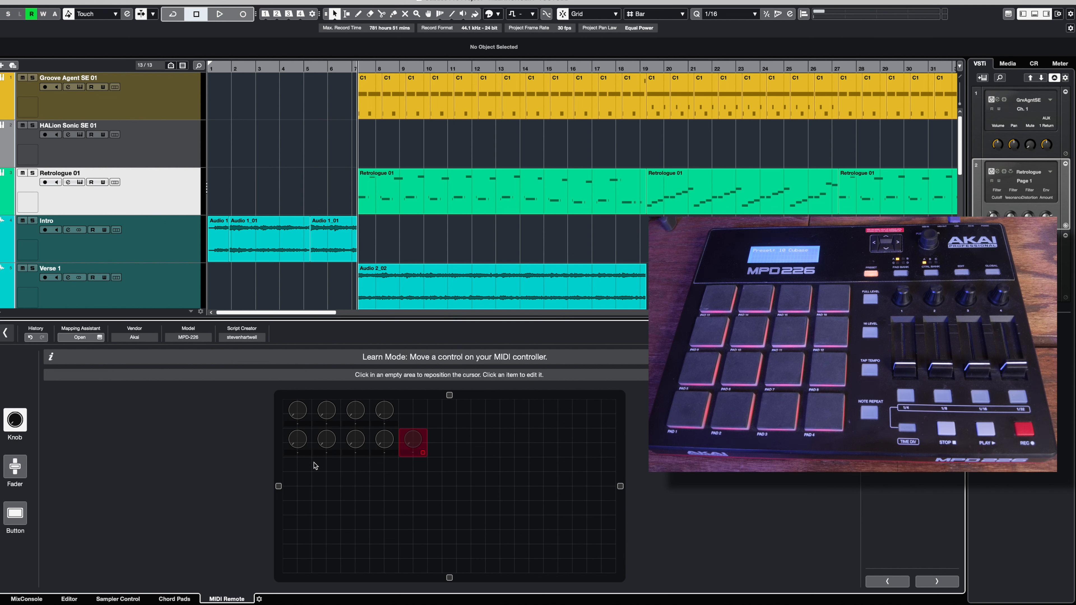
left_click(386, 465)
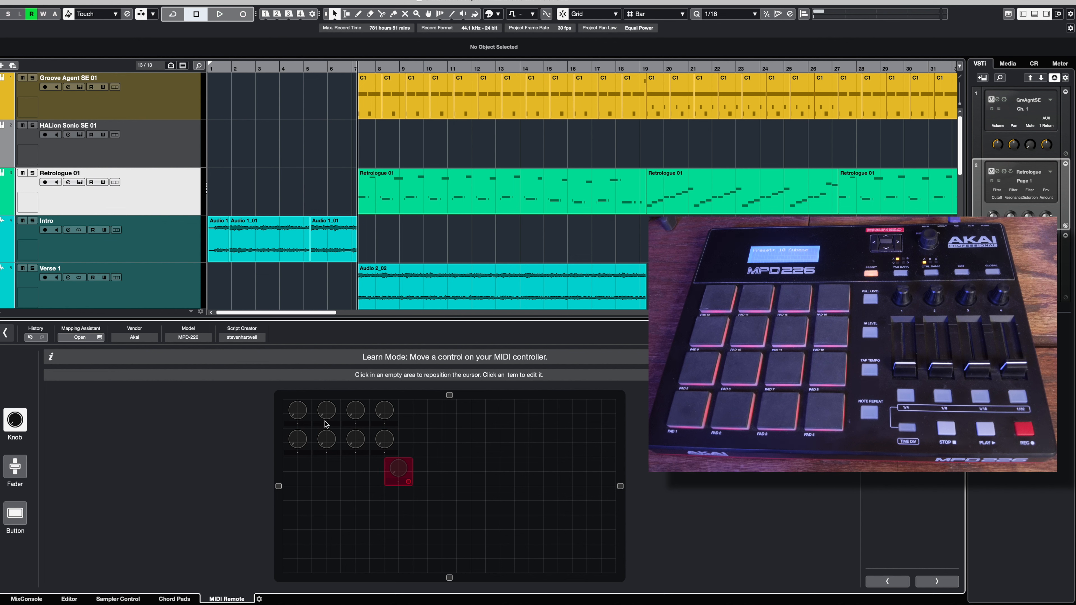
left_click(413, 450)
left_click(387, 439)
left_click(409, 443)
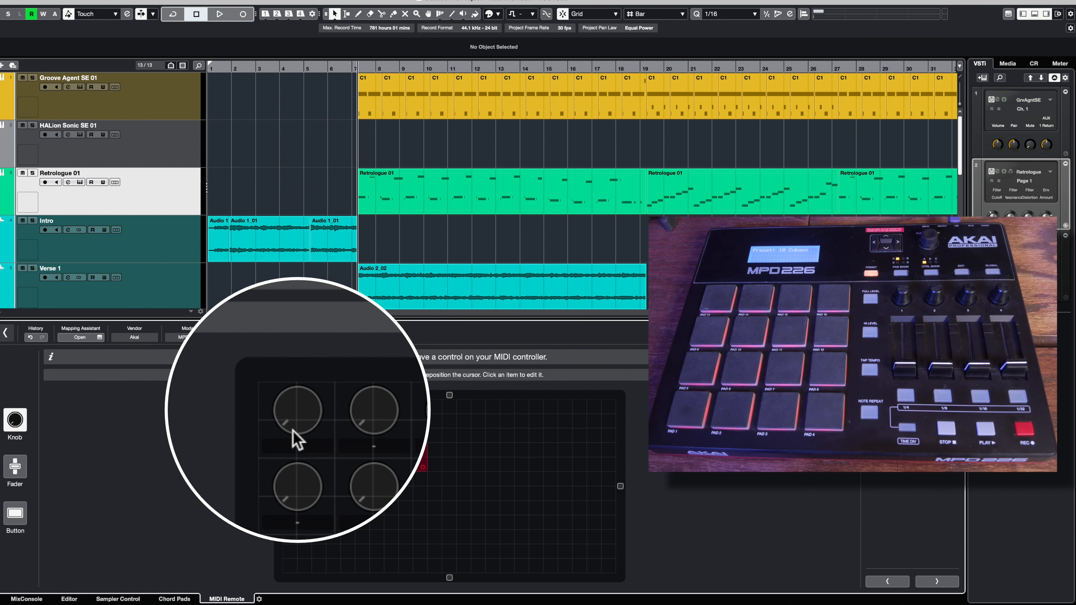
Select the knobs in both rows of the surface grid and delete them.
left_click(296, 425)
left_click(345, 377)
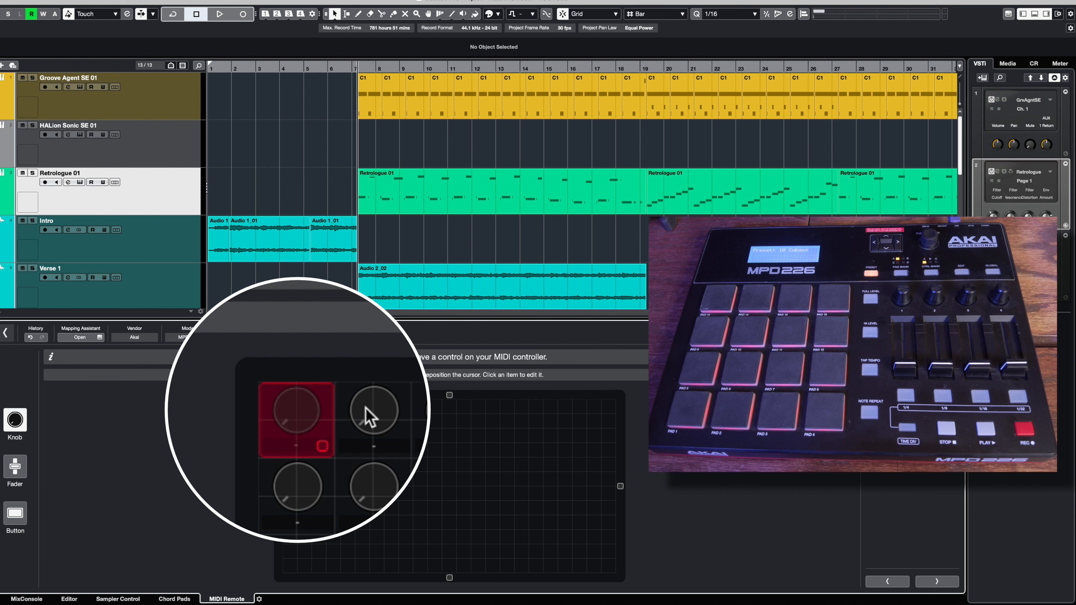
left_click(409, 413)
left_click(385, 411)
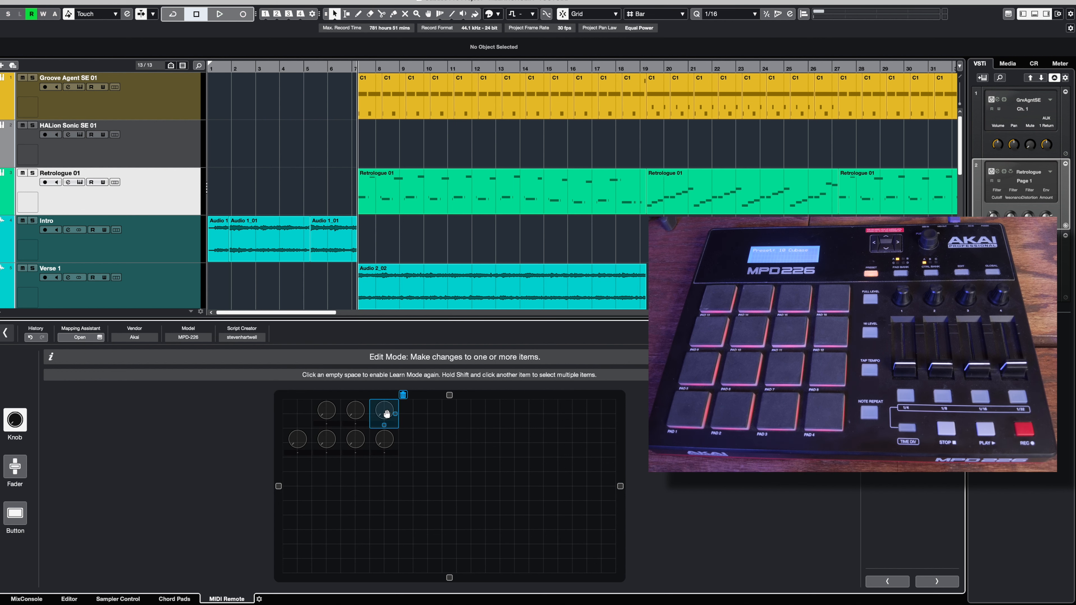
left_click(300, 439, "shift")
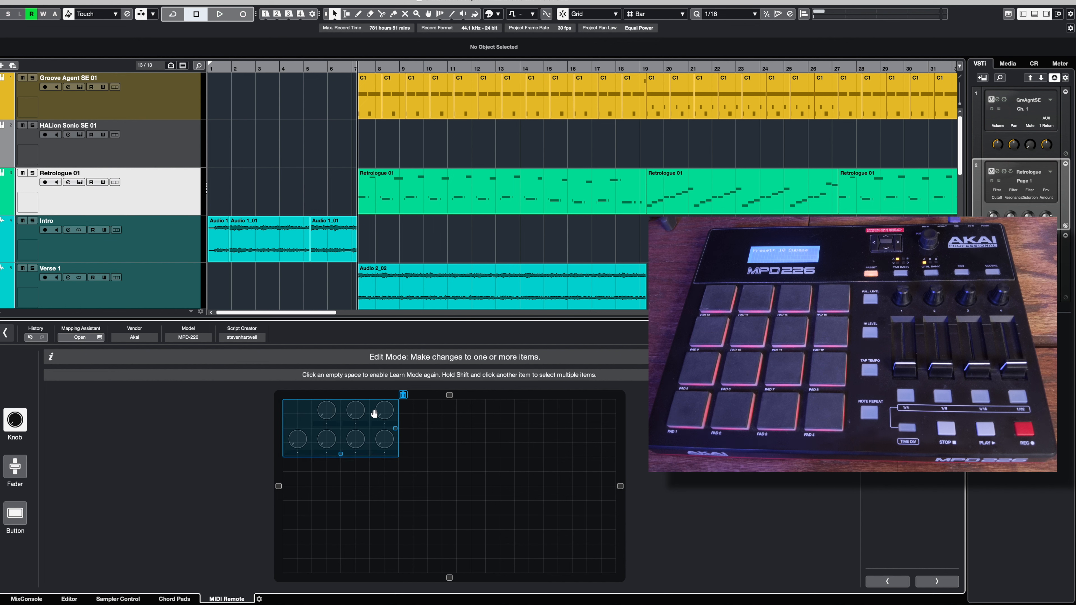
left_click(403, 395)
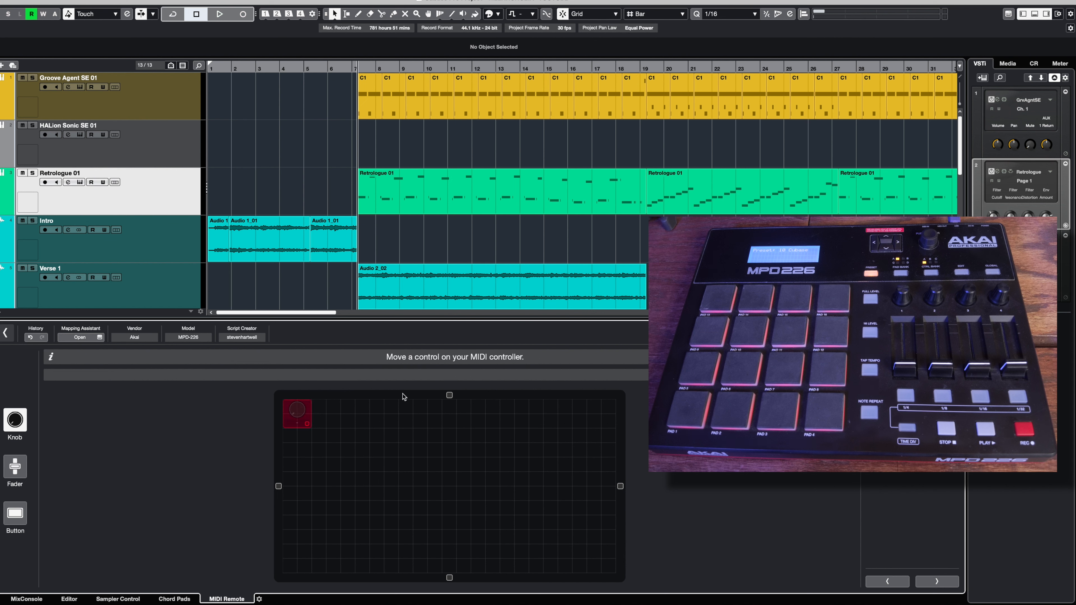
Set the control type to Button and lay out the controller's pads as four rows of four buttons.
left_click(299, 416)
left_click(295, 476)
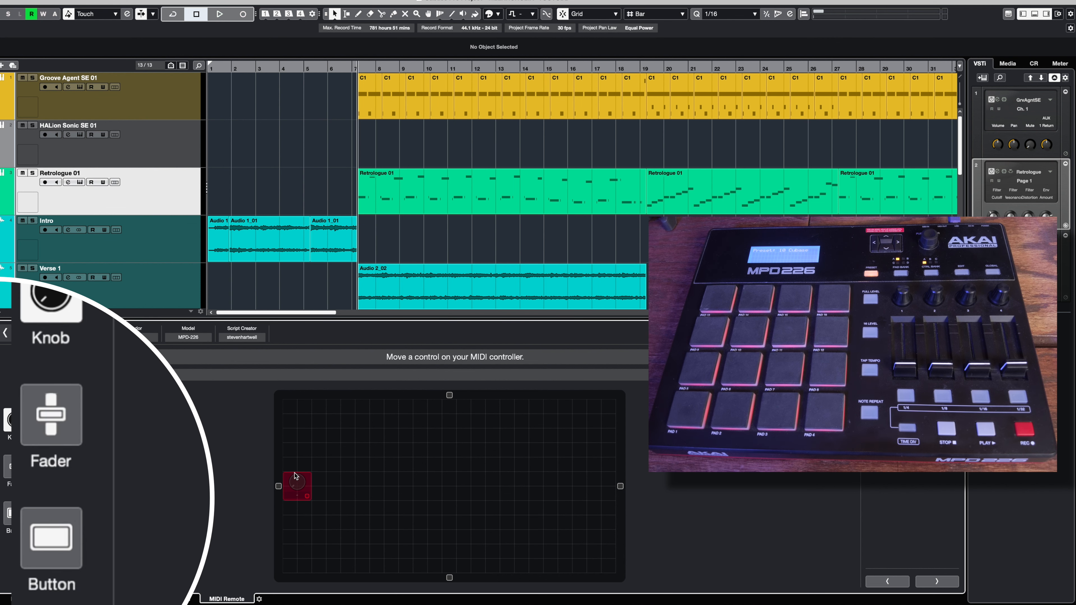
left_click(15, 518)
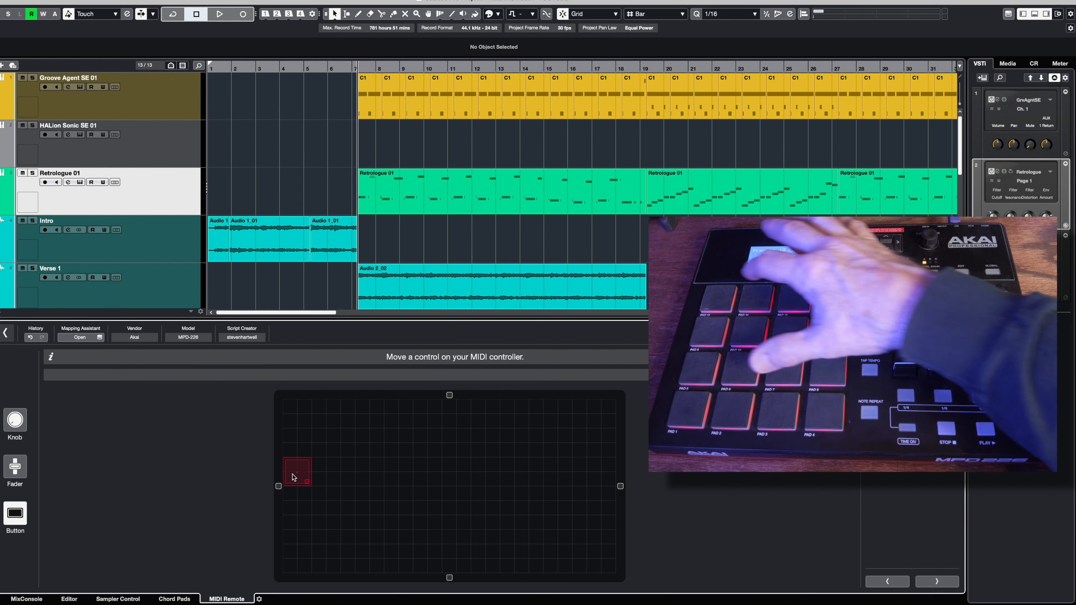
left_click(292, 440)
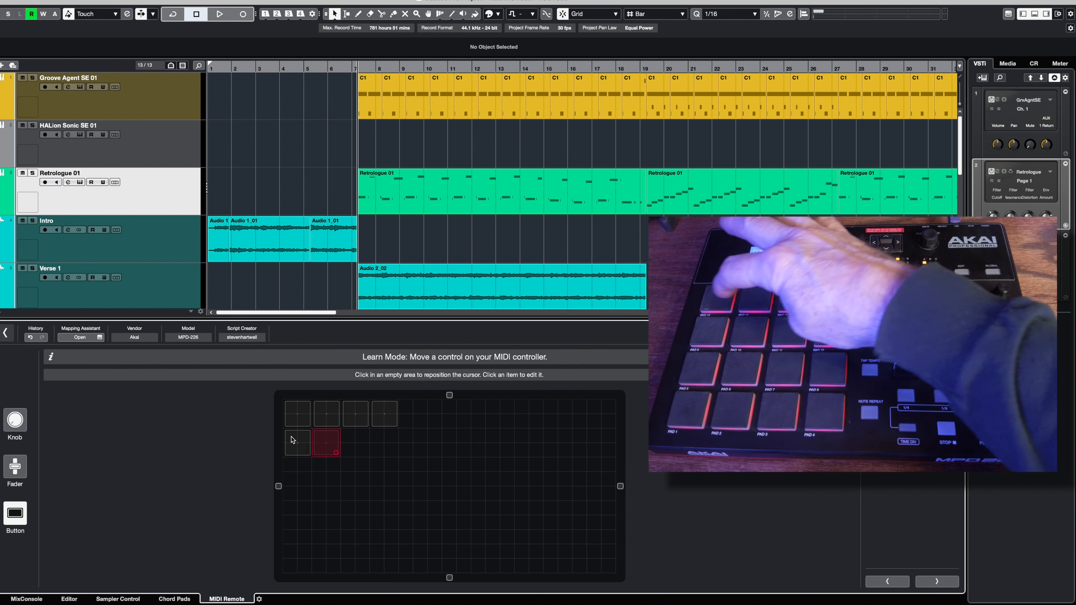
left_click(292, 471)
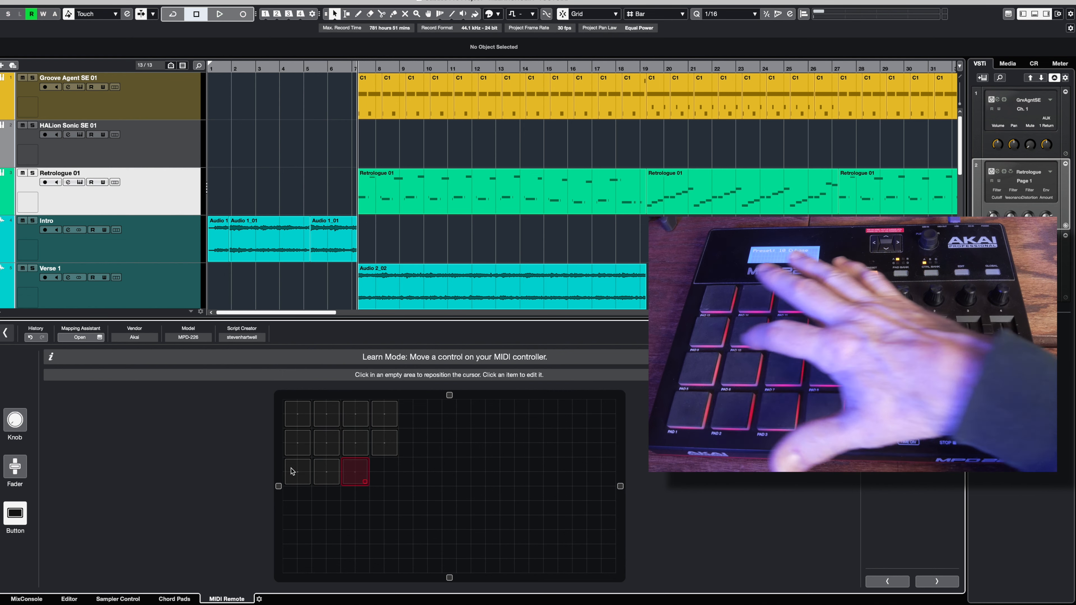
left_click(298, 505)
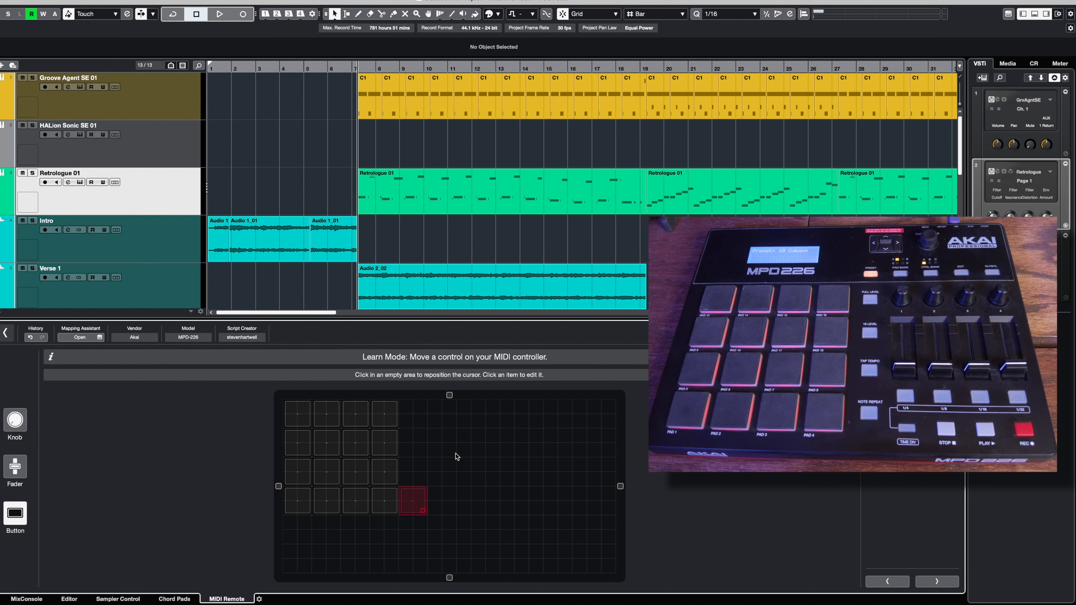
Place the learn cursor in the empty area beside the pads and lay out one row of four knobs.
left_click(436, 419)
left_click(437, 411)
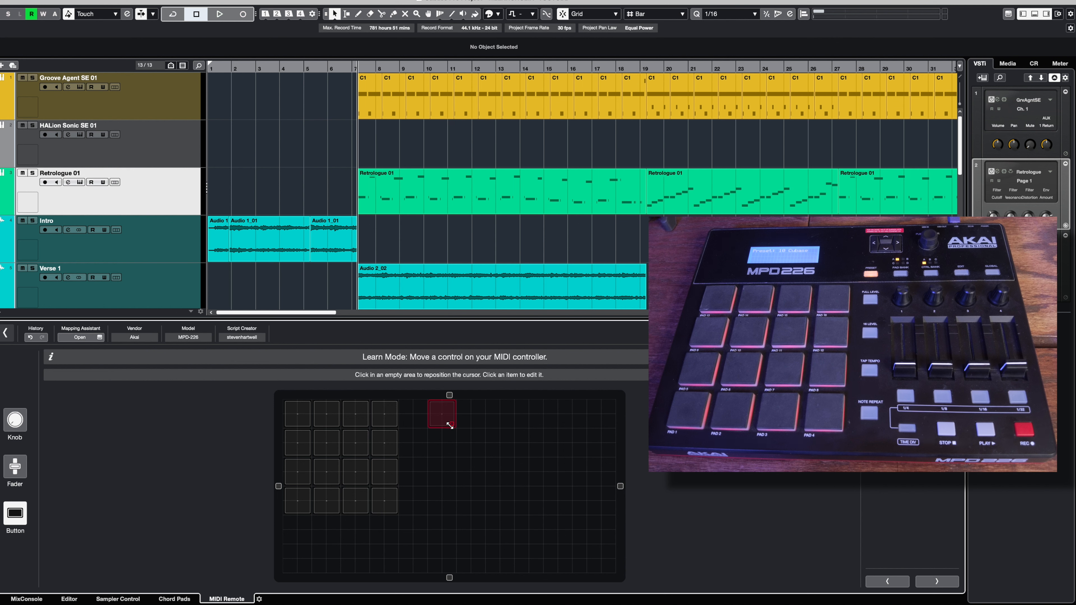
left_click_drag(445, 419, 442, 414)
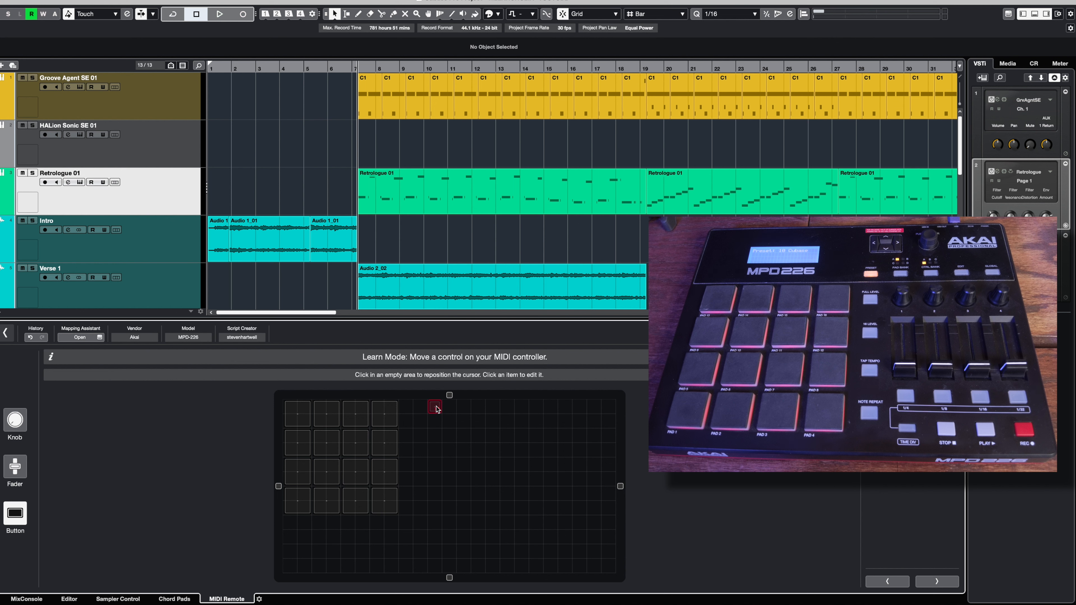
left_click(424, 408)
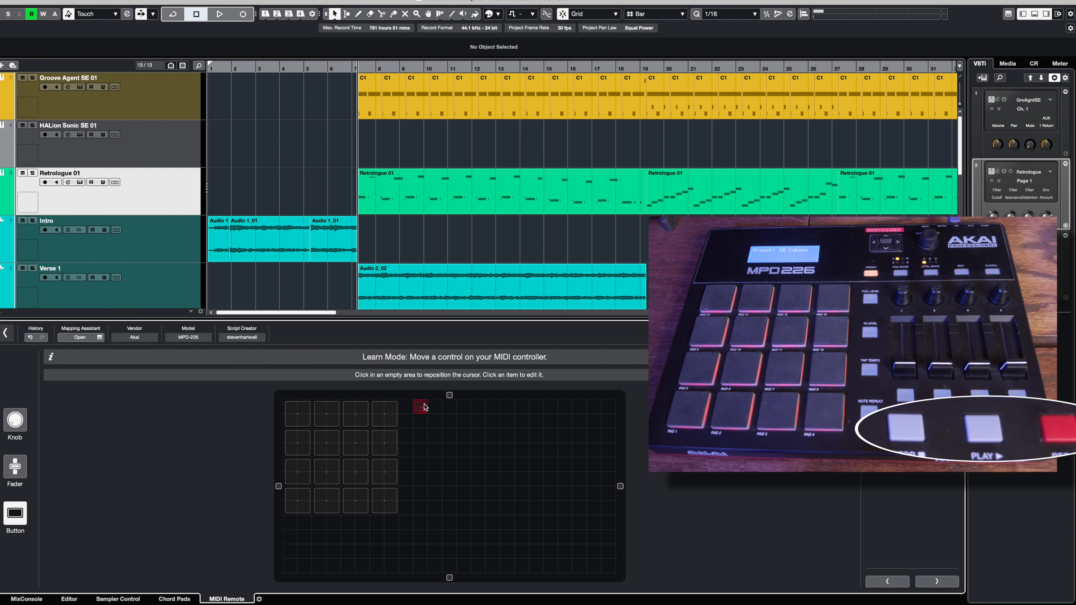
left_click(424, 422)
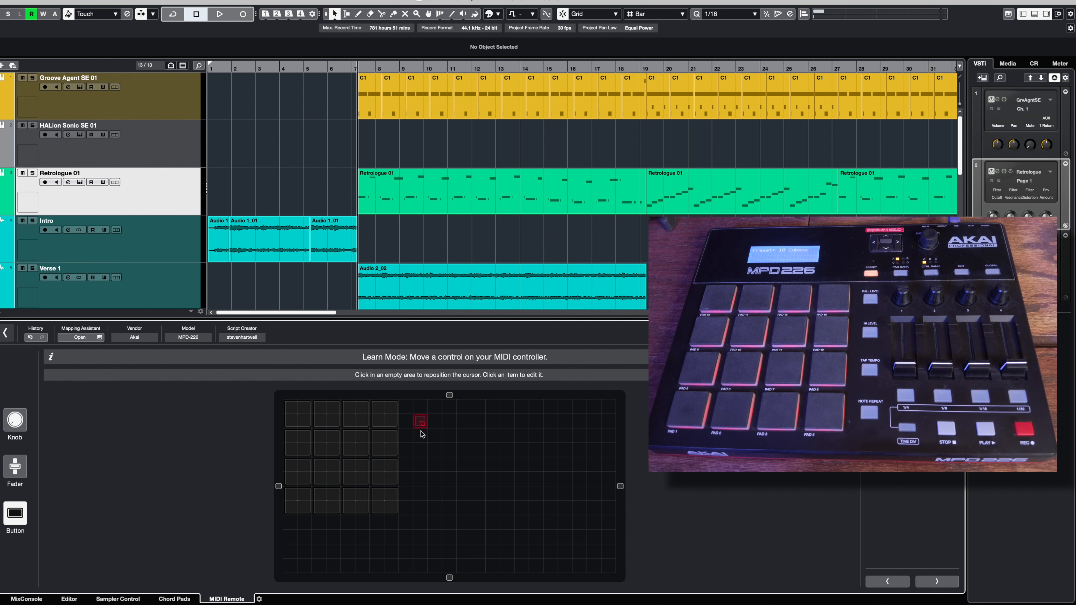
left_click(423, 450)
left_click(422, 422)
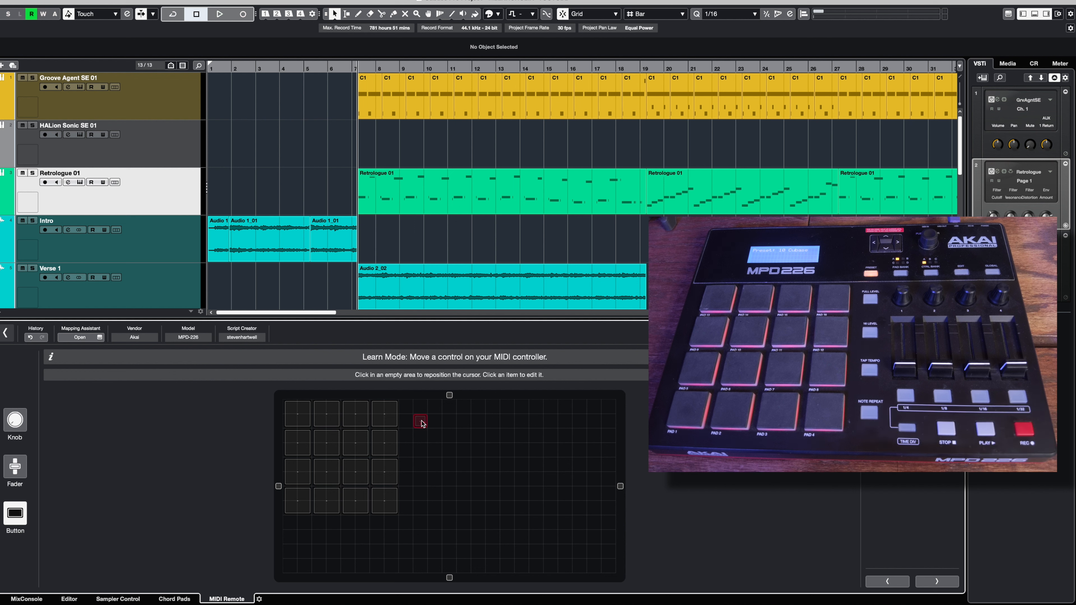
left_click(449, 421)
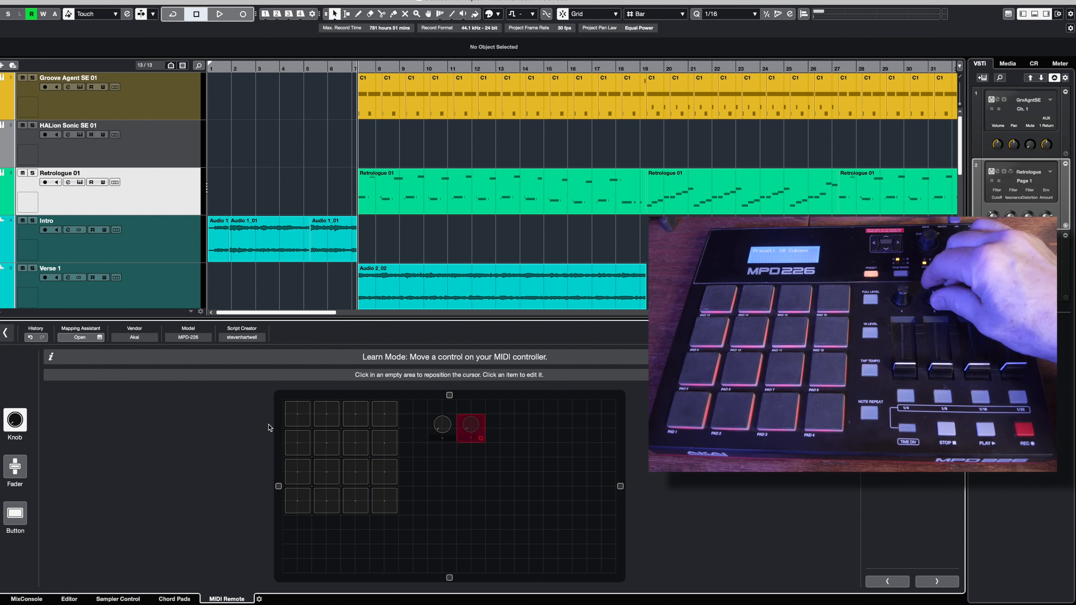
Set the control type to Fader and lay out a row of four tall faders below the knobs.
left_click(15, 466)
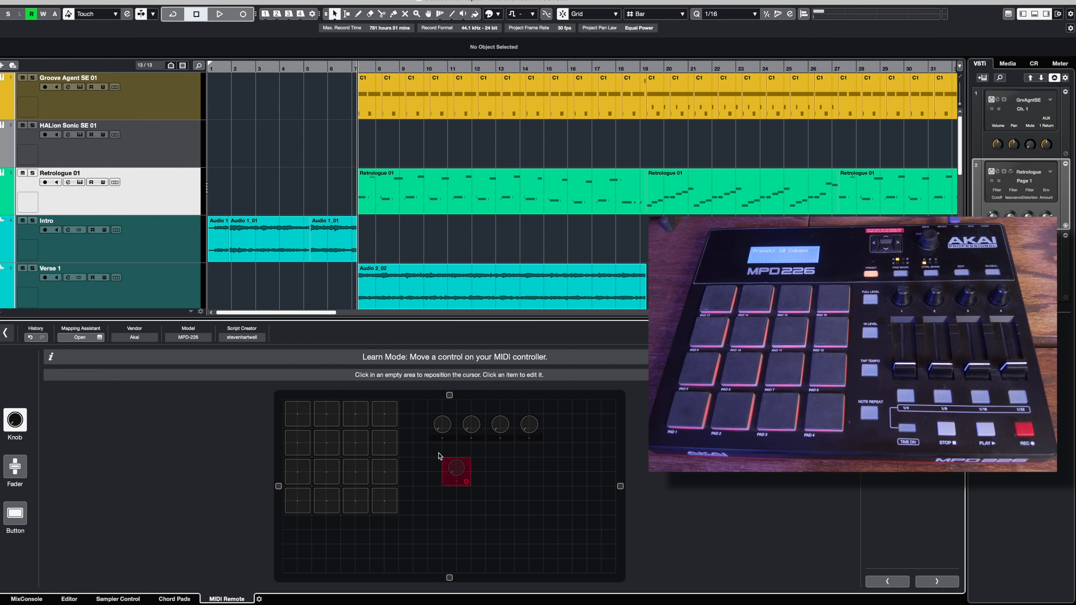
left_click(443, 475)
left_click(473, 469)
left_click_drag(472, 470, 531, 486)
left_click(500, 457)
left_click(529, 458)
left_click(440, 521)
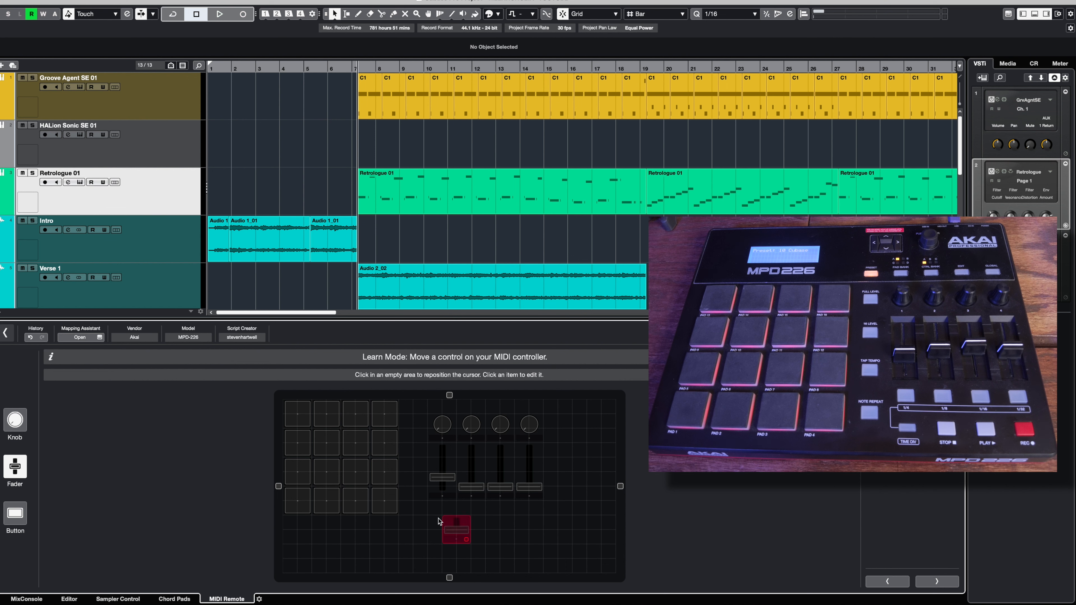
Move the row of four knobs and the row of four faders up by one grid cell each.
left_click(442, 426)
left_click(531, 430, "shift")
left_click_drag(529, 429, 521, 414)
left_click(593, 461)
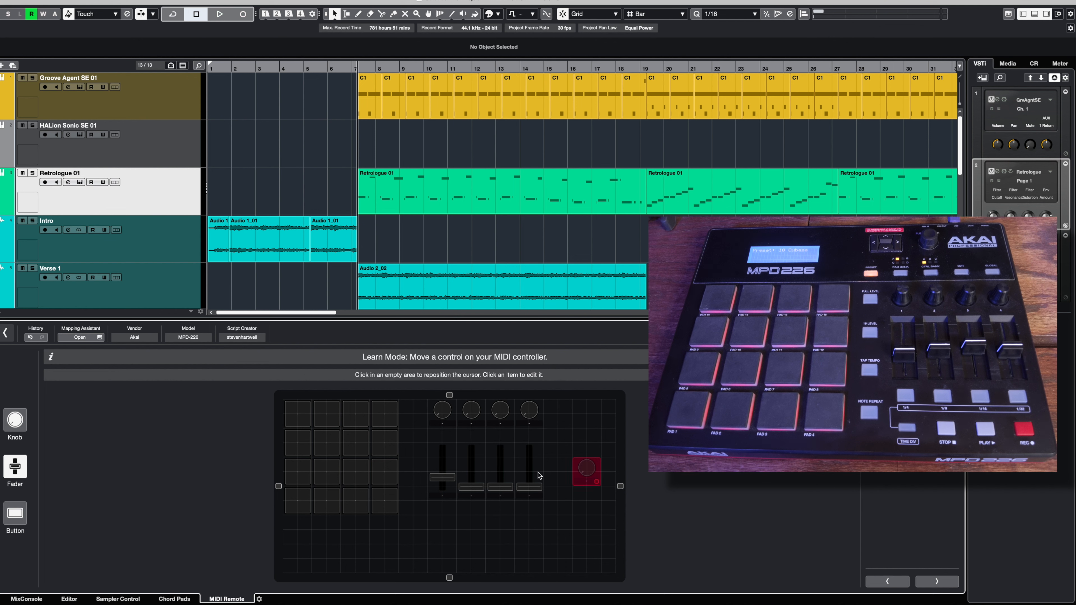
left_click(534, 468)
left_click(445, 459, "shift")
left_click_drag(486, 484, 491, 472)
Undo the four small faders added under the tall faders and lay out a row of four flat buttons there instead.
left_click_drag(458, 517, 441, 497)
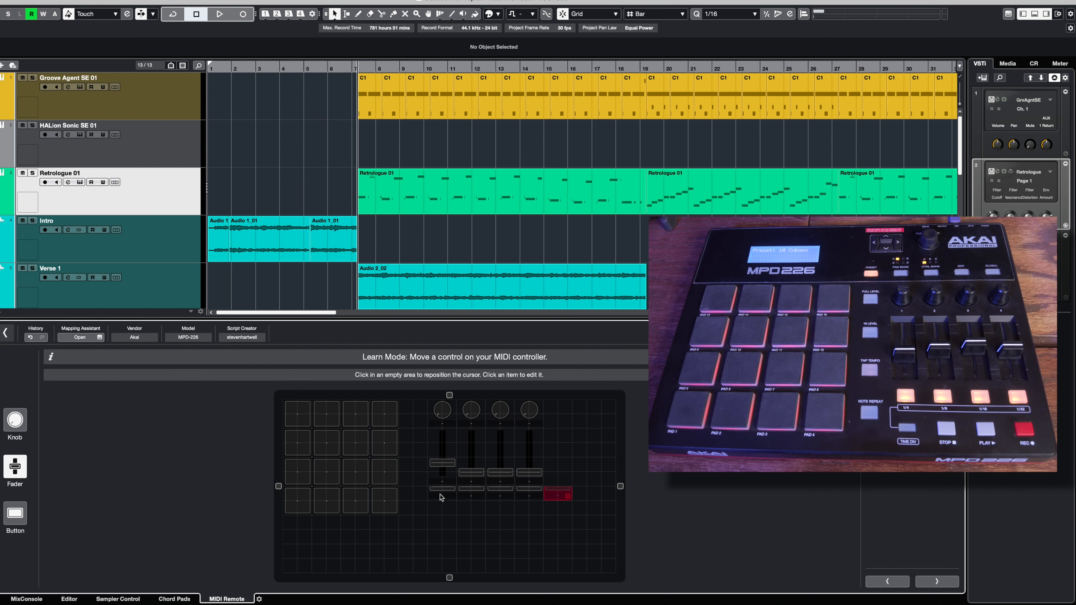
left_click(30, 337)
left_click(30, 338)
left_click(29, 337)
left_click(29, 337)
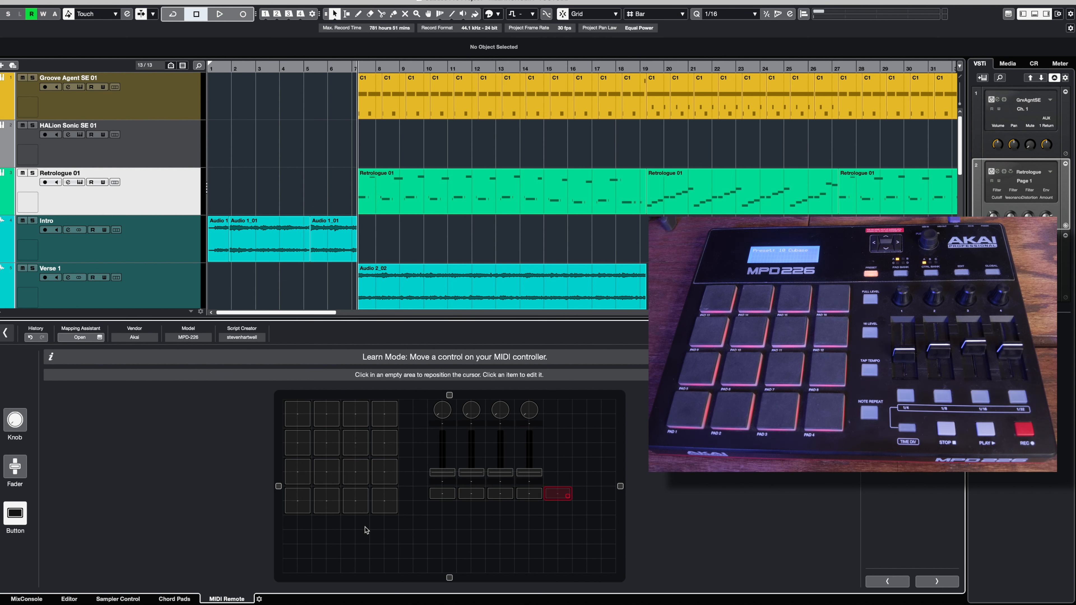
Add three flat buttons under the last three of the button row and trim the surface's spare columns and rows.
left_click(443, 512)
left_click(476, 513)
left_click(470, 511)
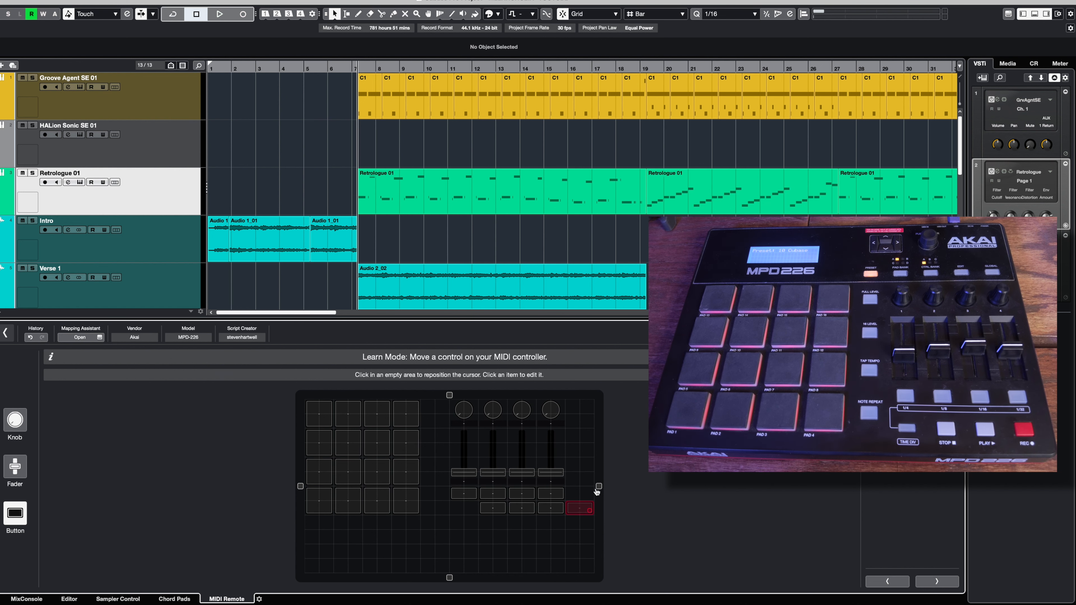
left_click_drag(450, 573, 452, 546)
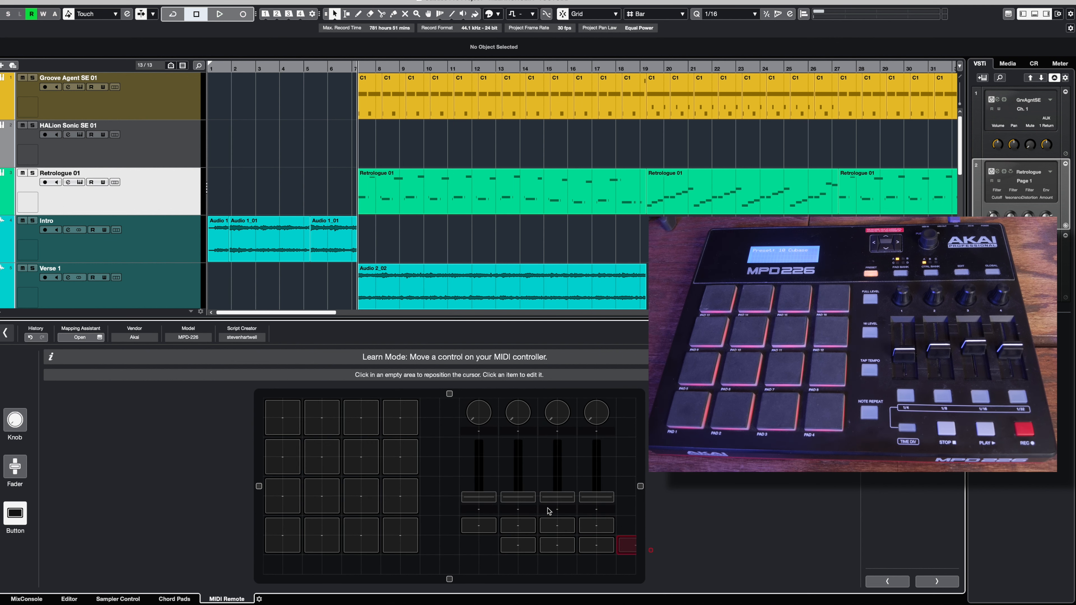
Open the Mapping Assistant and pick the first knob as the MPD-226 control to map.
left_click(478, 415)
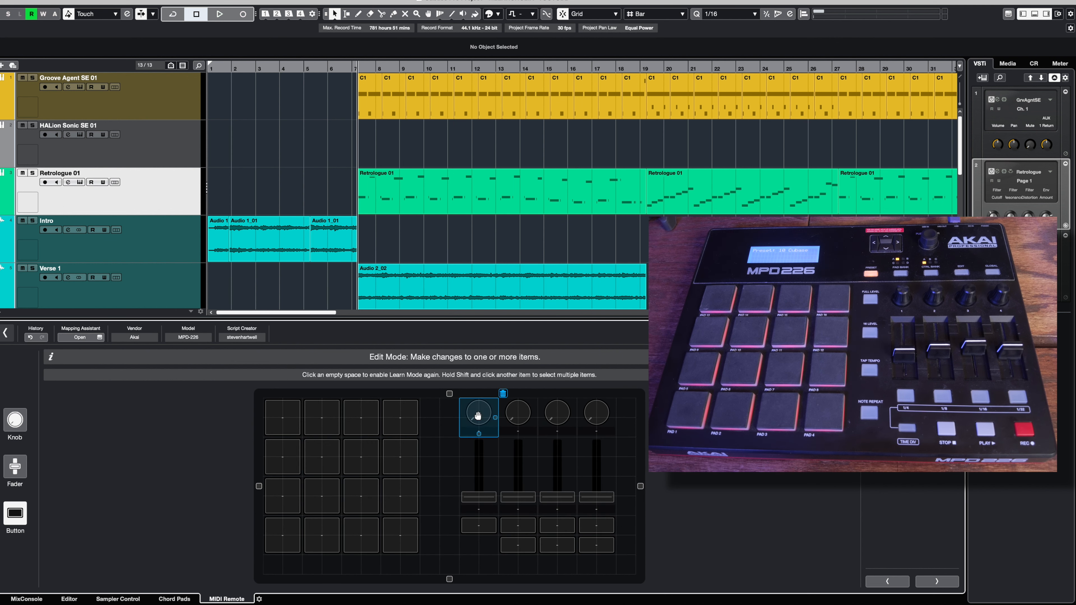
left_click(80, 337)
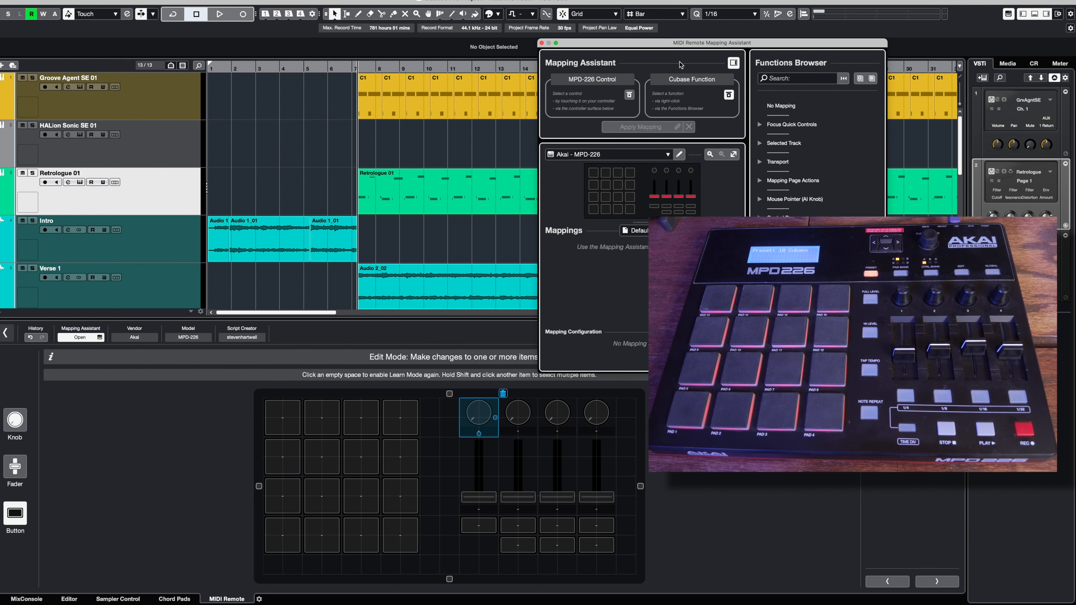
left_click_drag(683, 49, 503, 47)
left_click(693, 60)
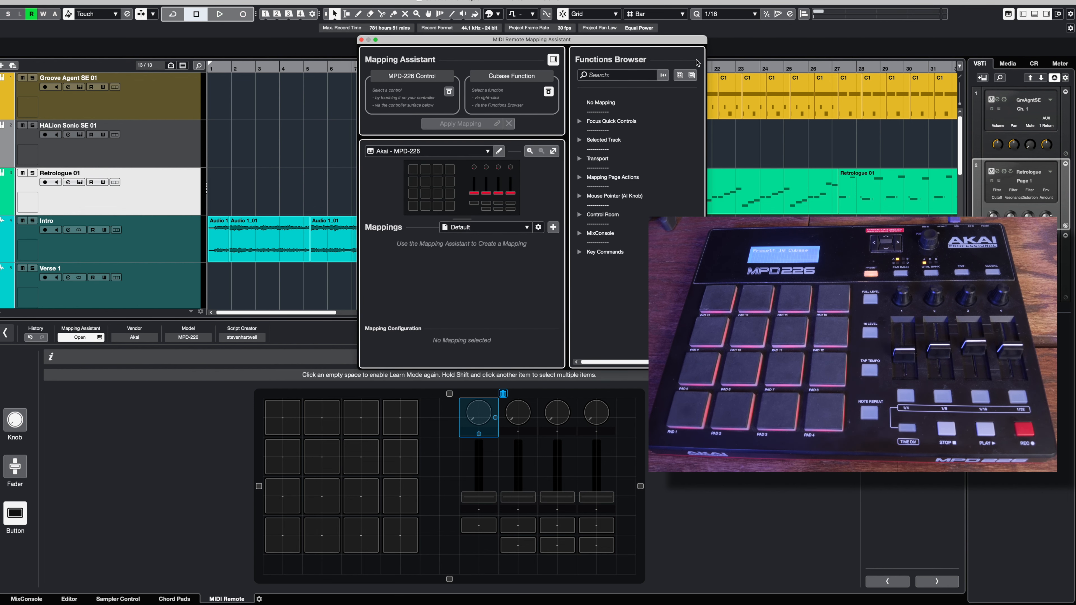
left_click(451, 93)
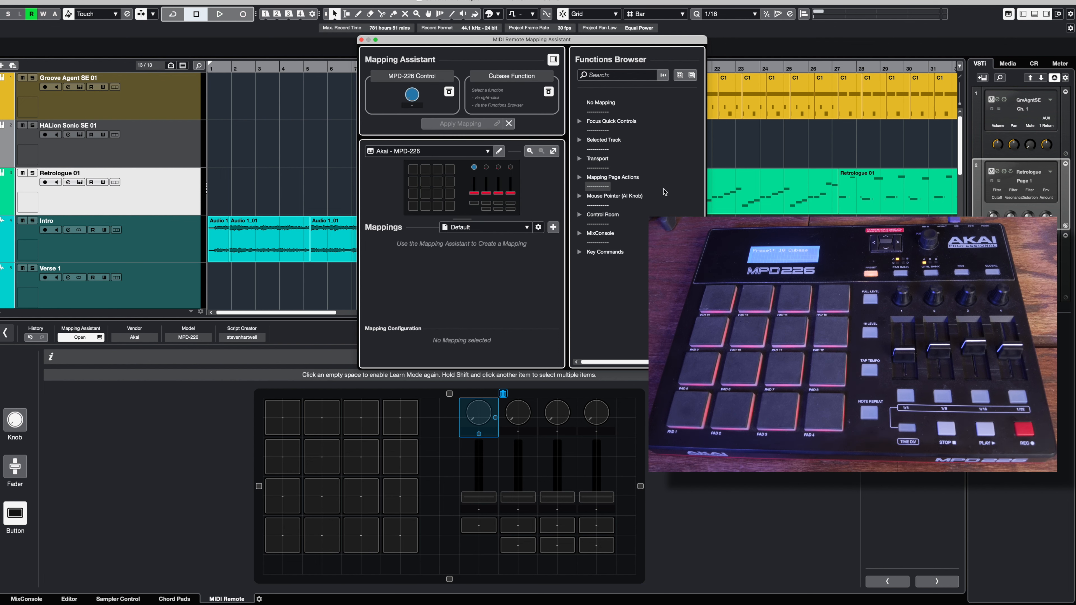
Browse the Selected Track functions, then map the first knob to QC 1 from Focus Quick Controls.
left_click(580, 140)
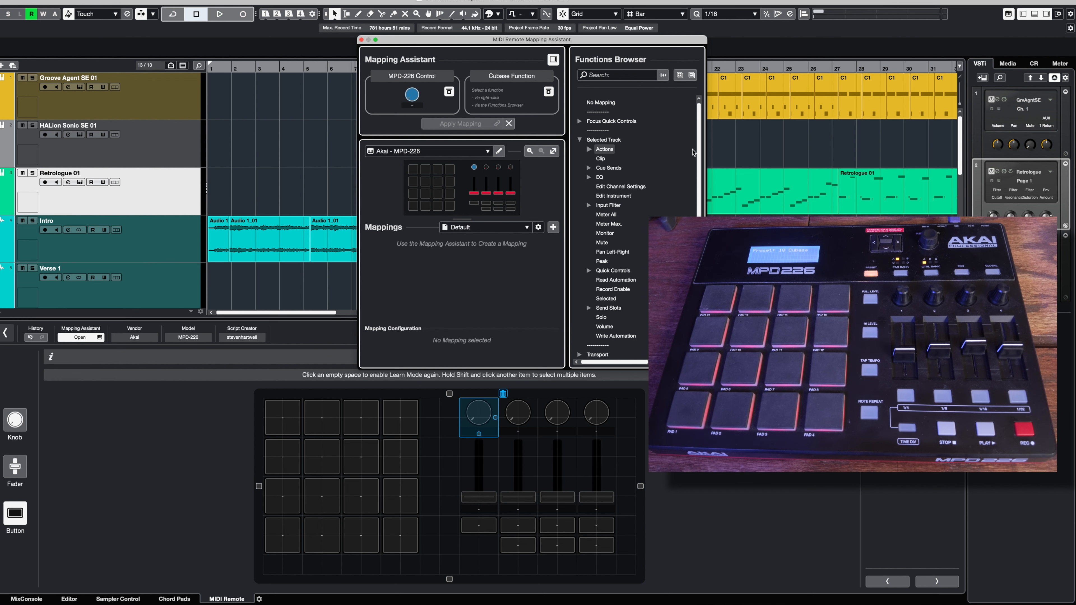
scroll(700, 156, "down", 5)
scroll(684, 126, "up", 5)
left_click(580, 140)
left_click(579, 121)
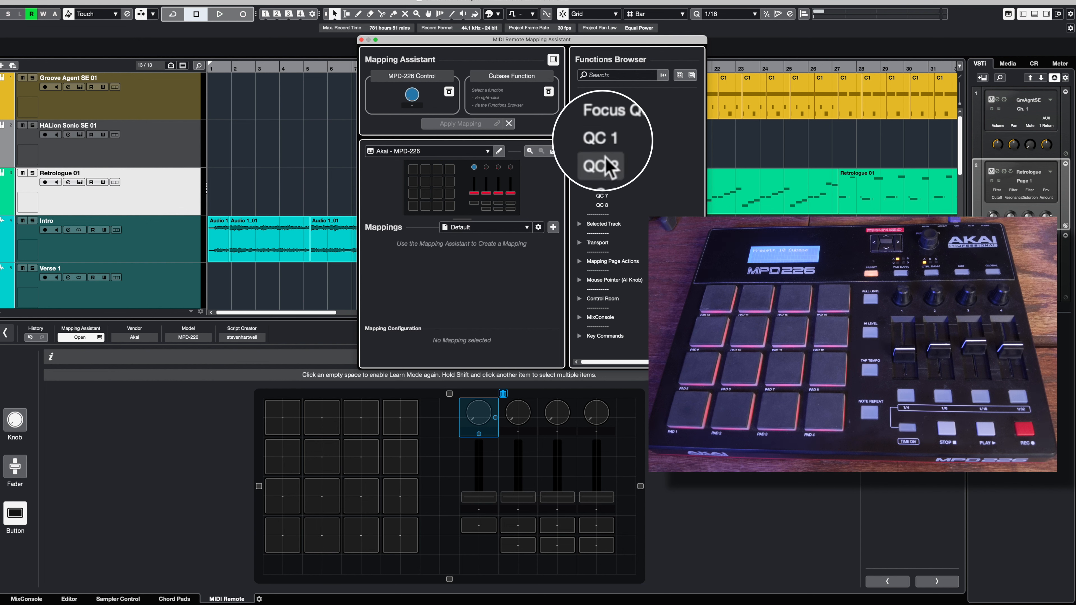
left_click(602, 140)
left_click(462, 121)
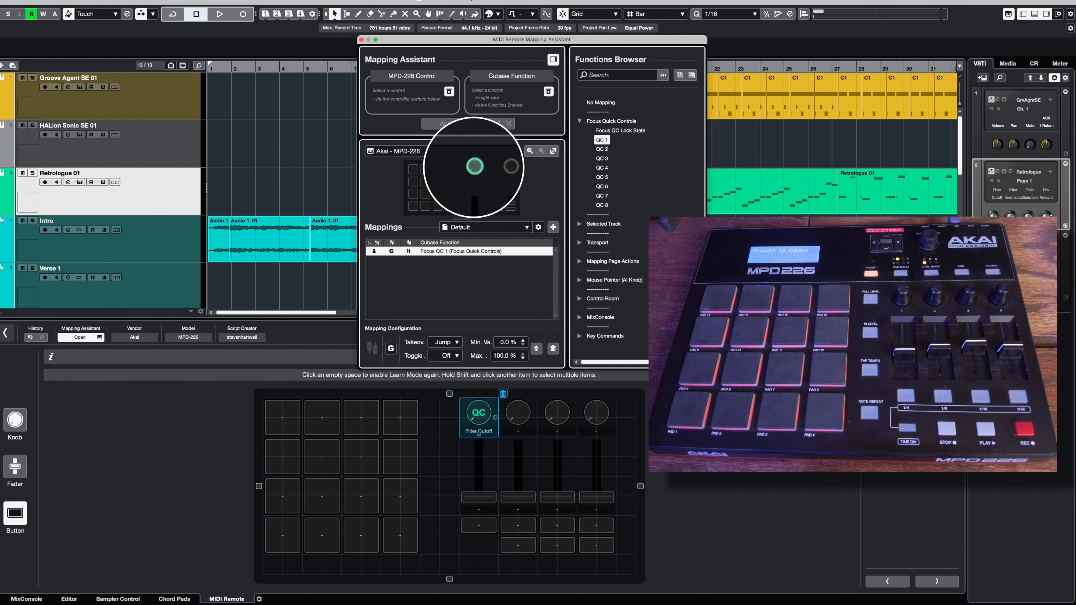
Map the second, third and fourth knobs to Focus Quick Controls QC 2, QC 3 and QC 4 respectively.
left_click(486, 167)
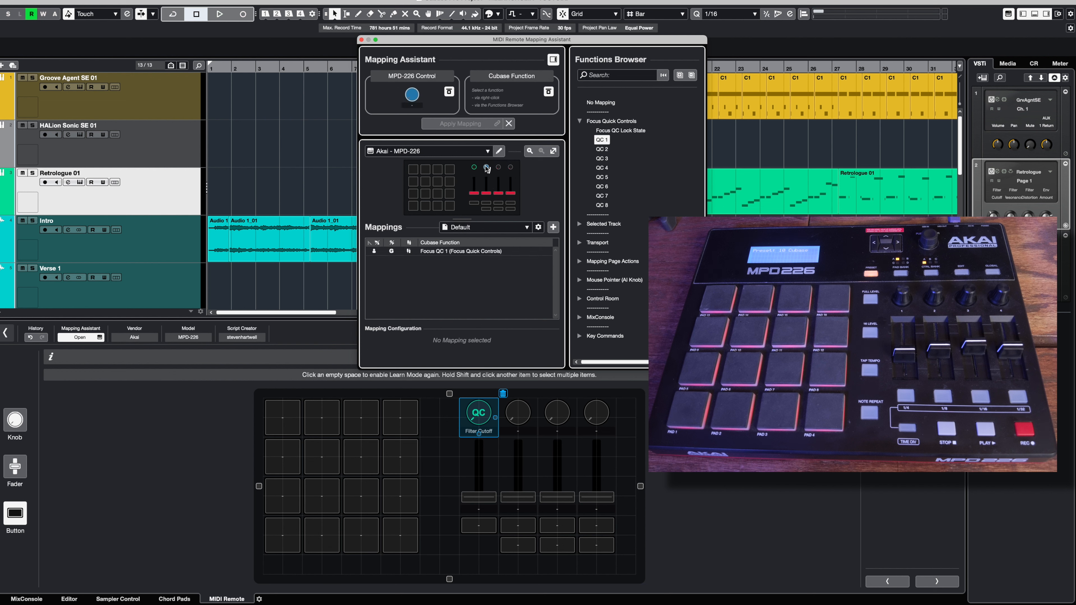
left_click(602, 150)
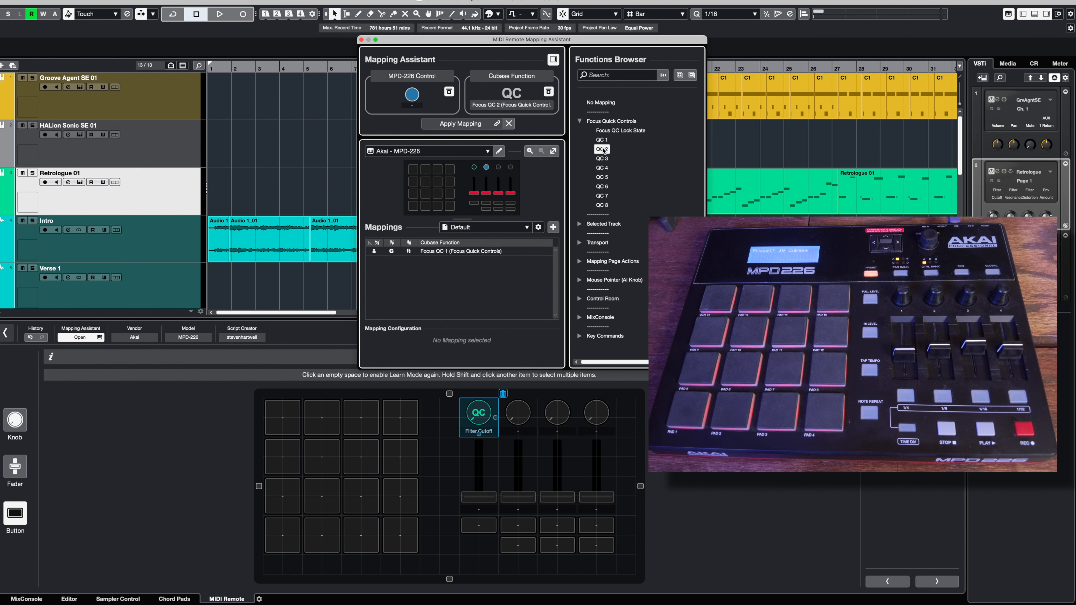
left_click(469, 124)
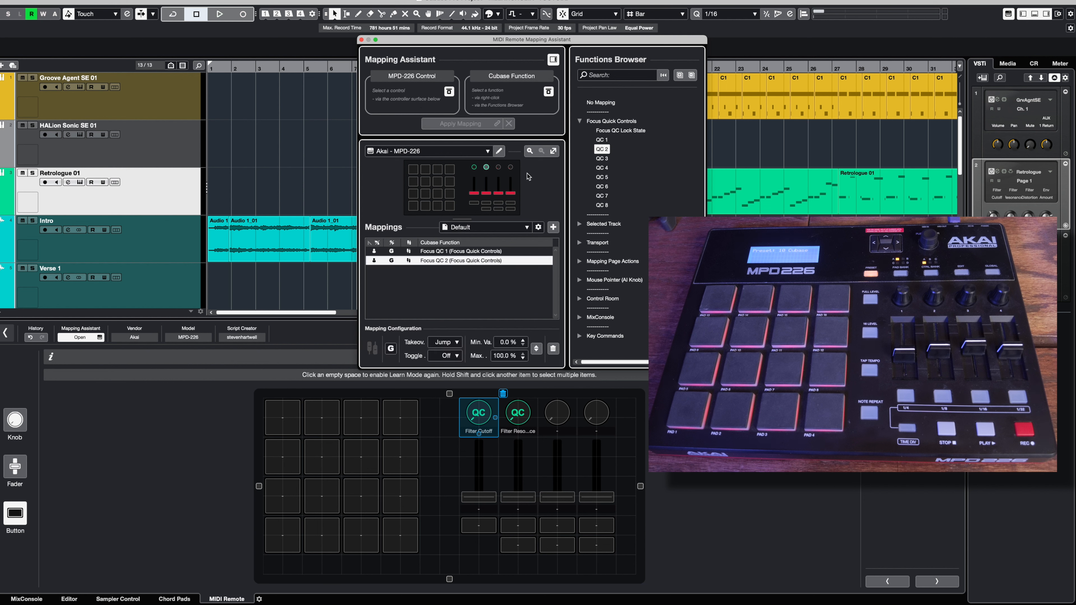
left_click(500, 169)
left_click(601, 159)
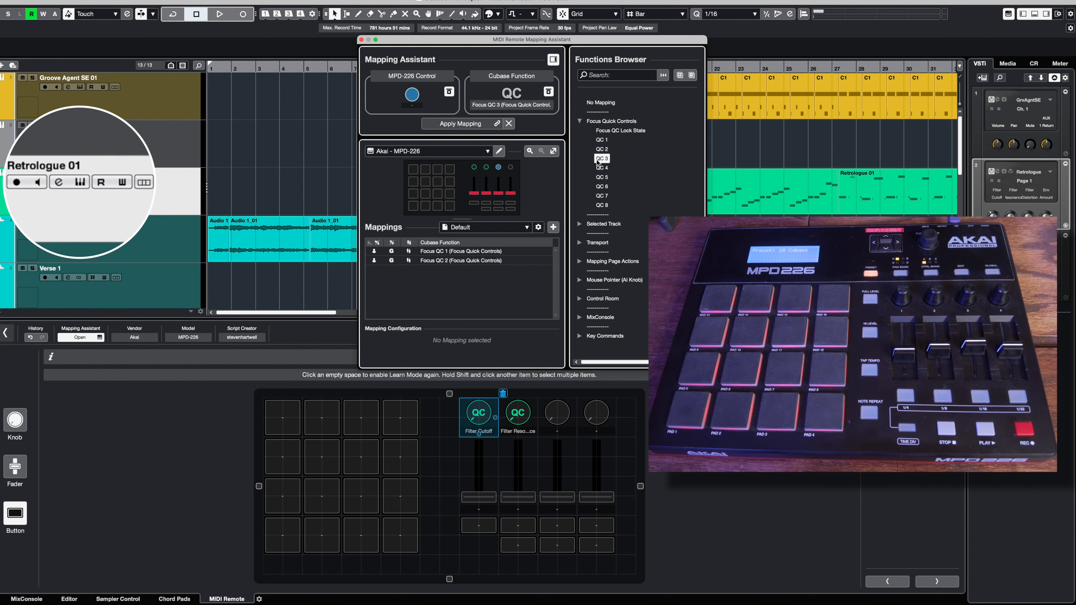
left_click(468, 125)
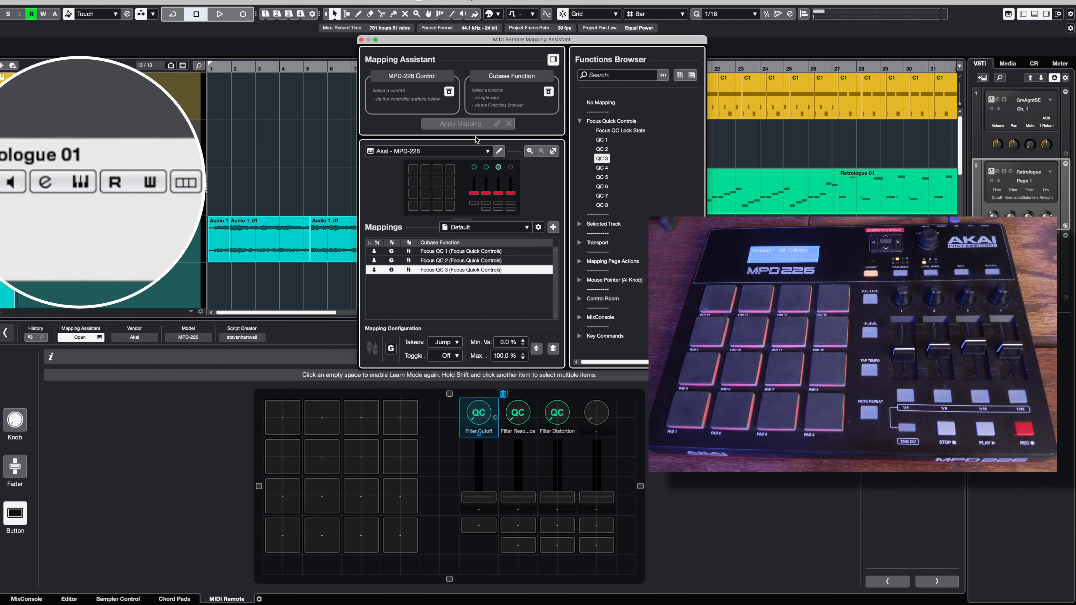
left_click(510, 168)
left_click(601, 167)
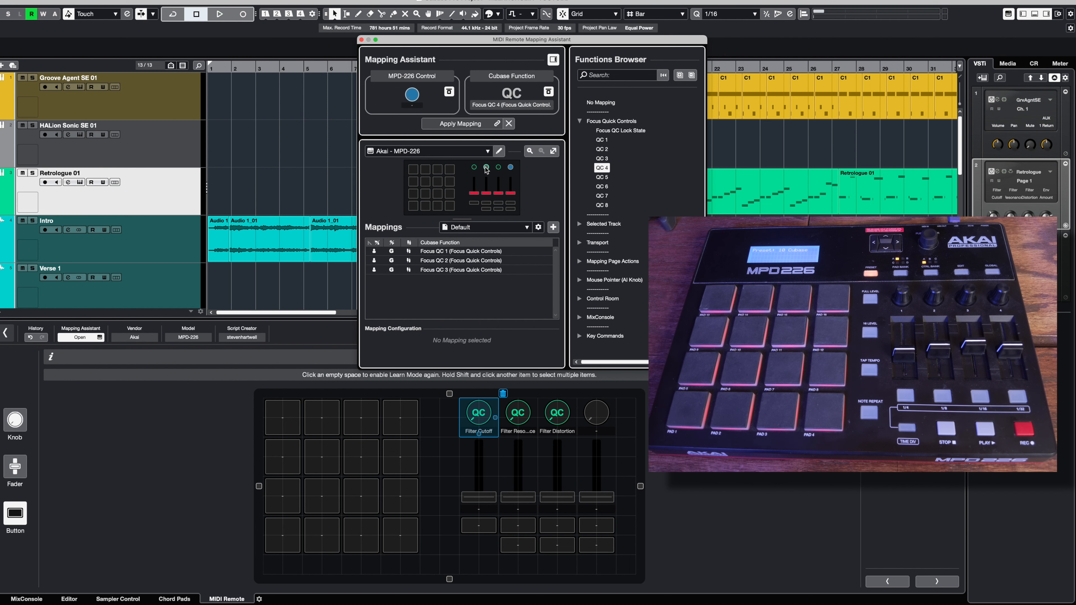
left_click(463, 128)
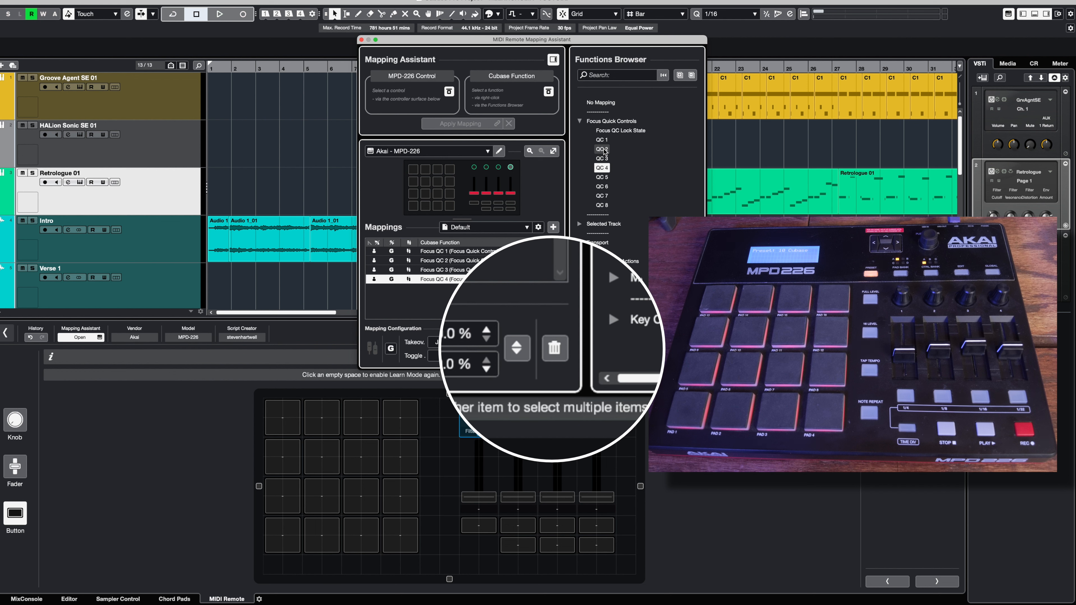
Map the first fader to QC 5 from Focus Quick Controls.
left_click(473, 193)
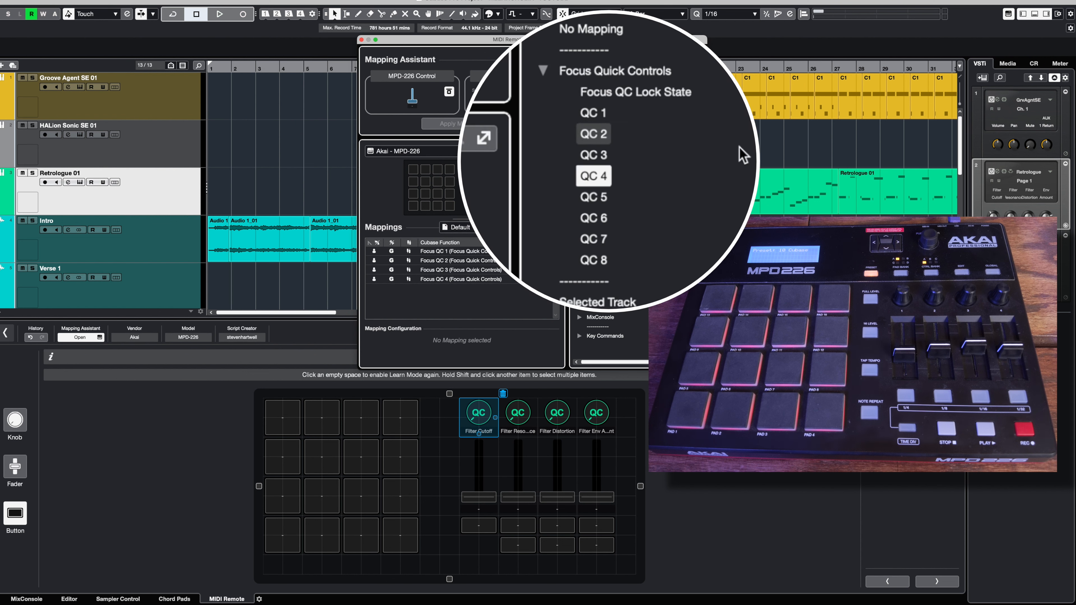
left_click(603, 178)
left_click(479, 124)
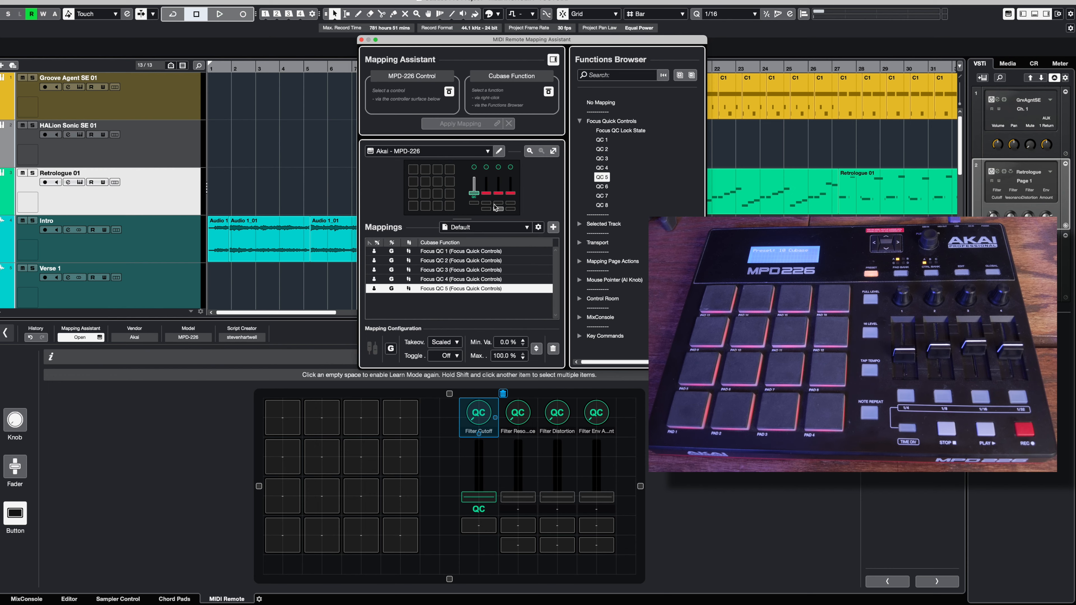